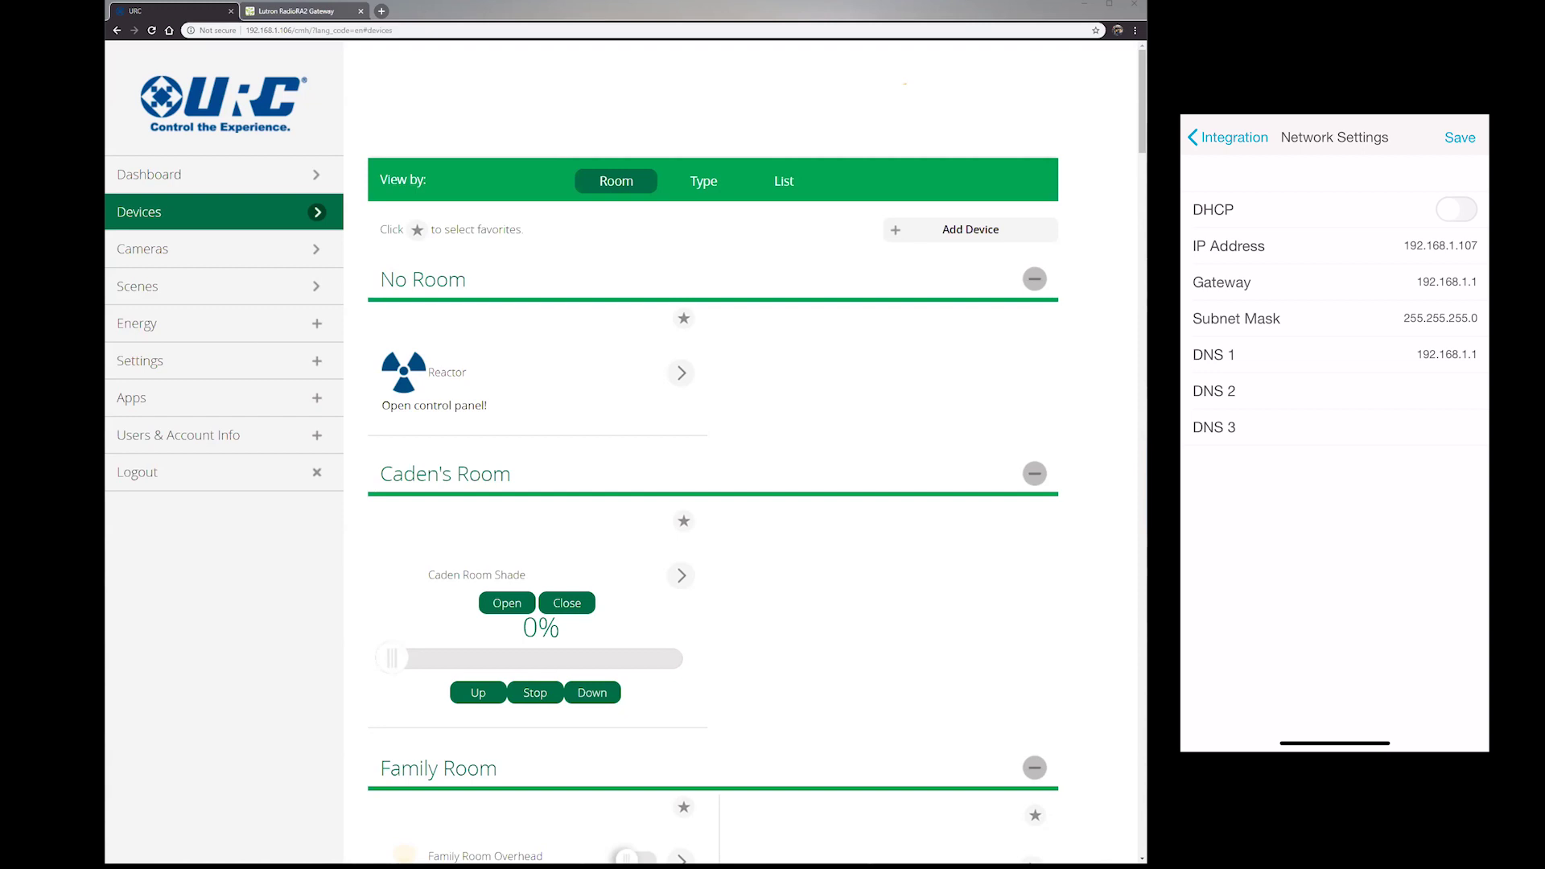
# - Save the bridge's static IP 192.168.1.107 settings with DHCP off and accept the warning
pyautogui.click(1460, 137)
pyautogui.click(1390, 469)
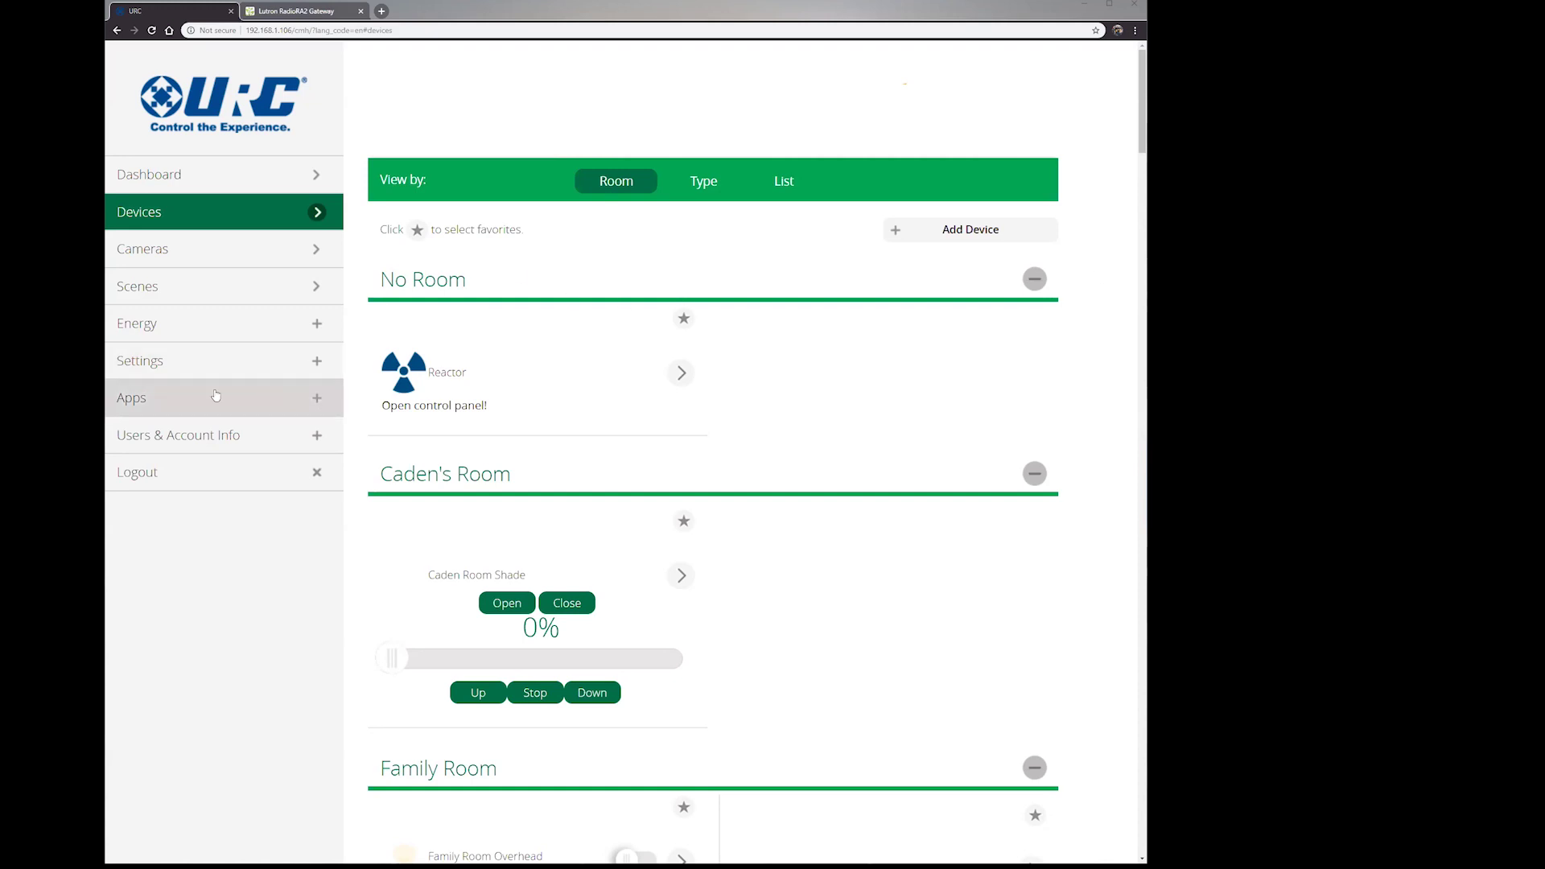
# - Search the app catalogue for 'lutron' and view the Lutron RadioRA2 Gateway details, installed at version 1.4
pyautogui.click(195, 406)
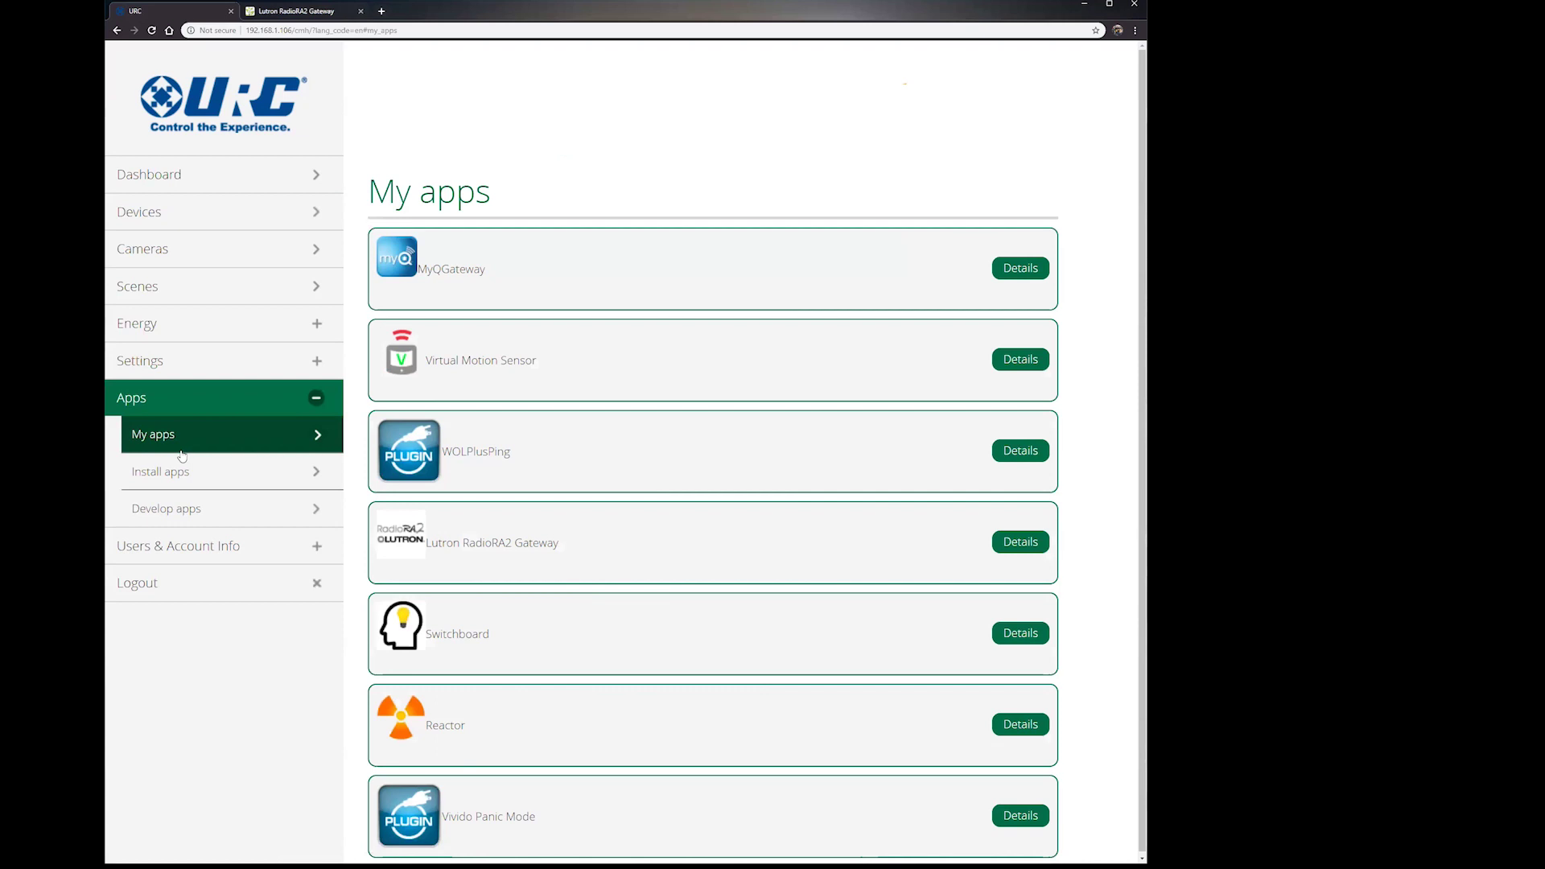
pyautogui.scroll(-1, 541, 540)
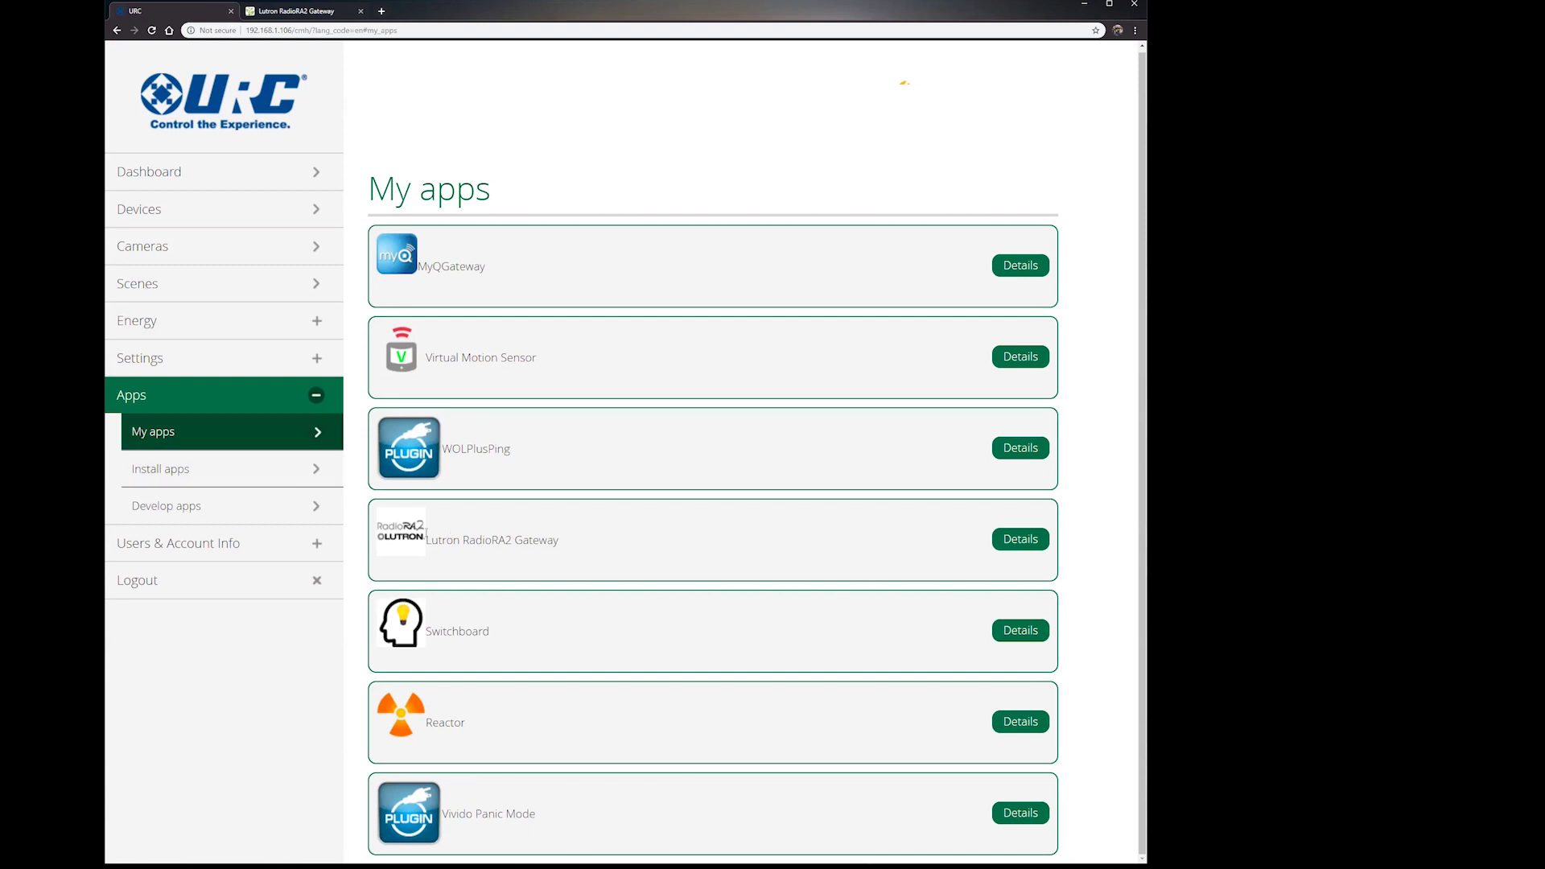
pyautogui.click(251, 481)
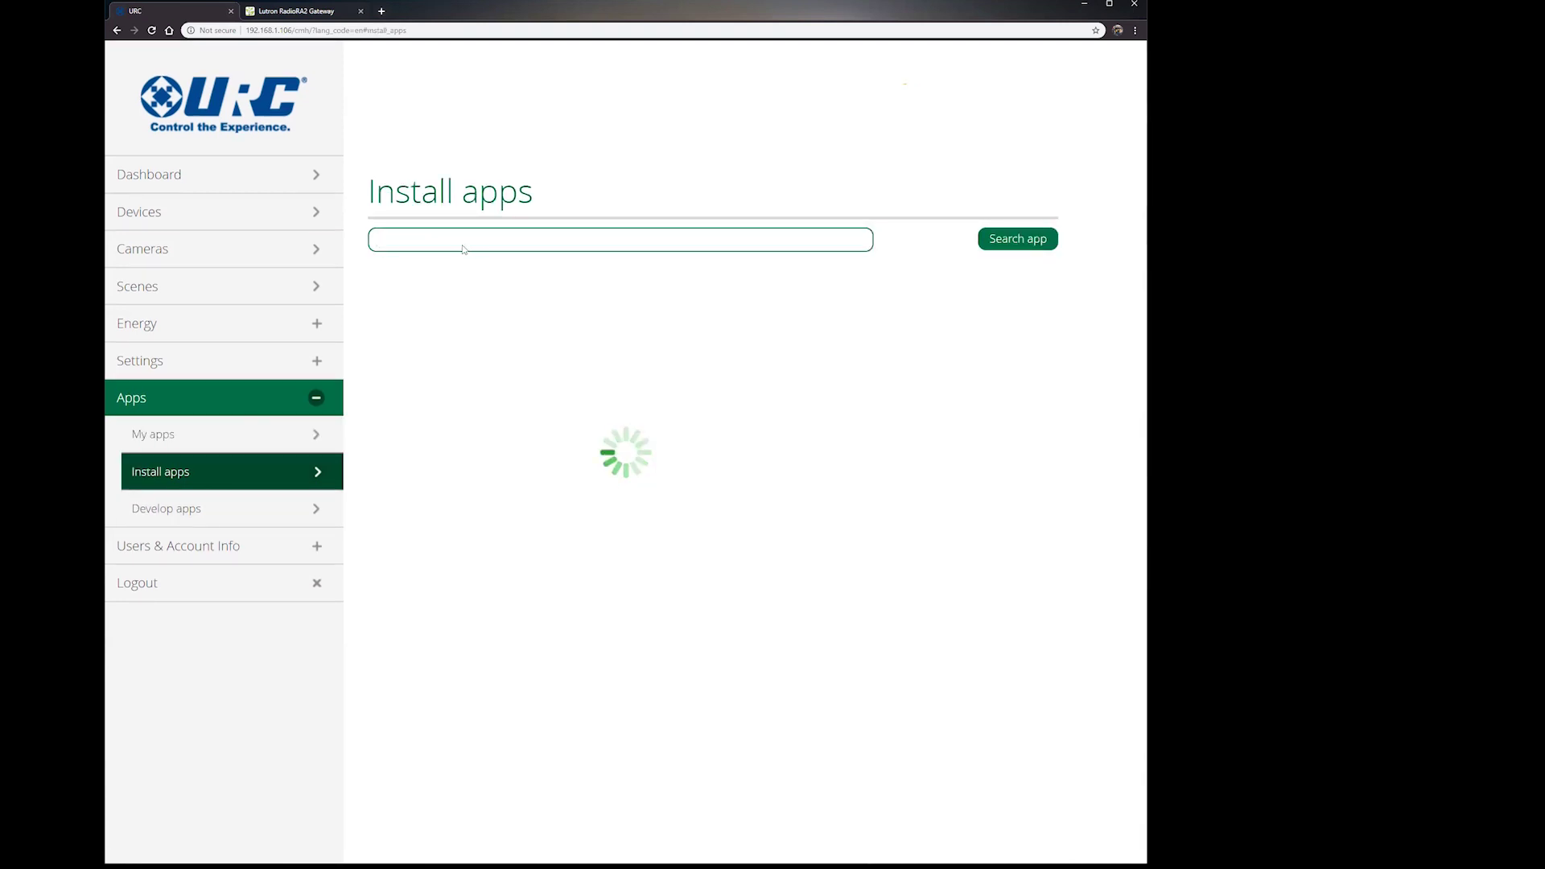
pyautogui.write('lu')
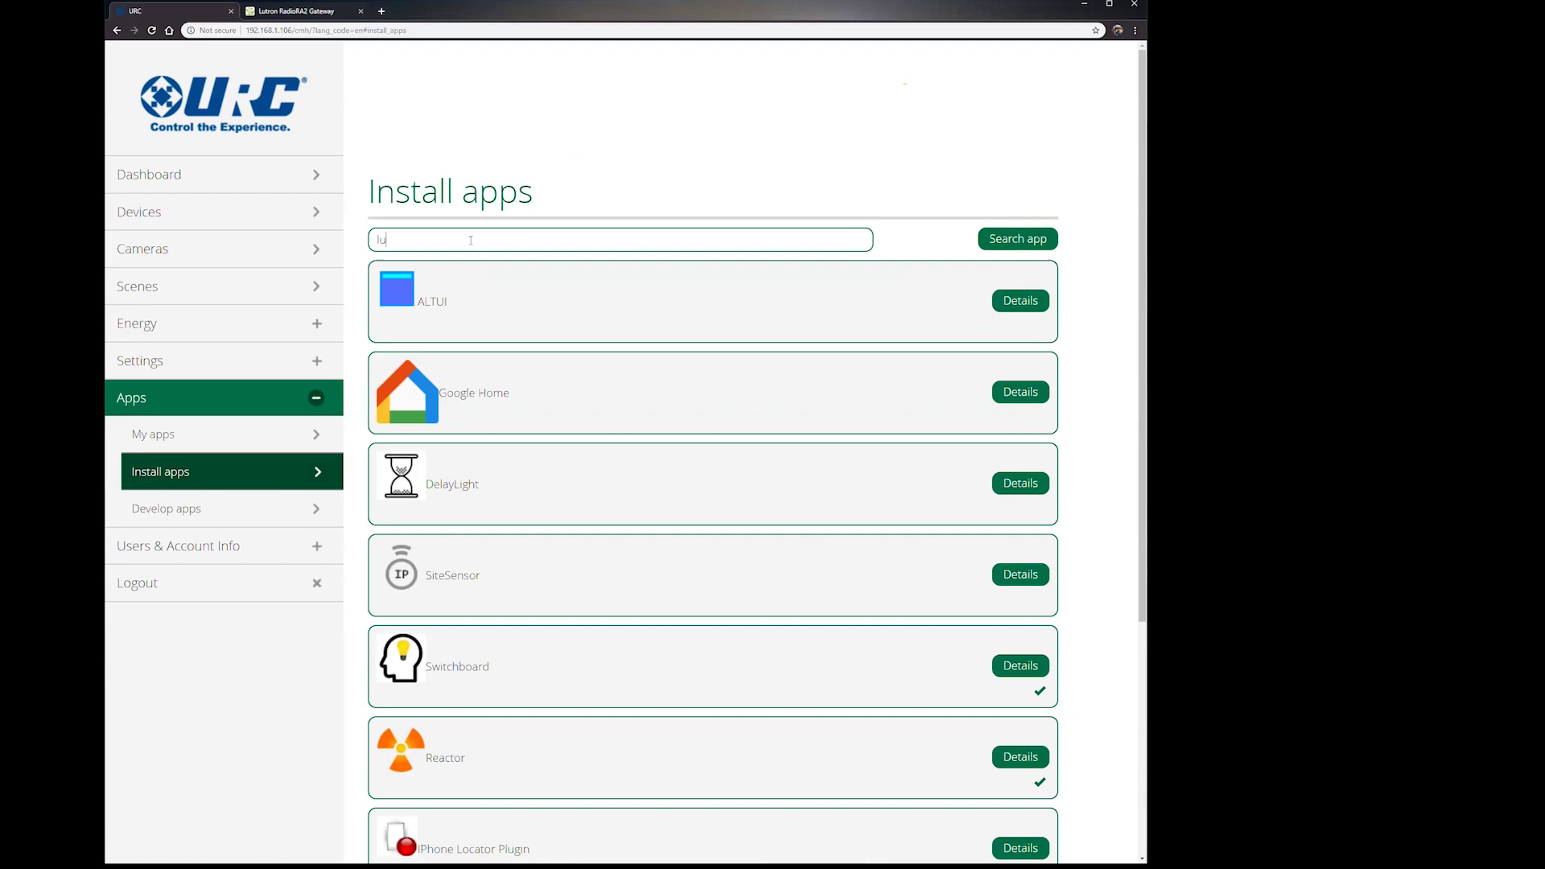
pyautogui.write('tron')
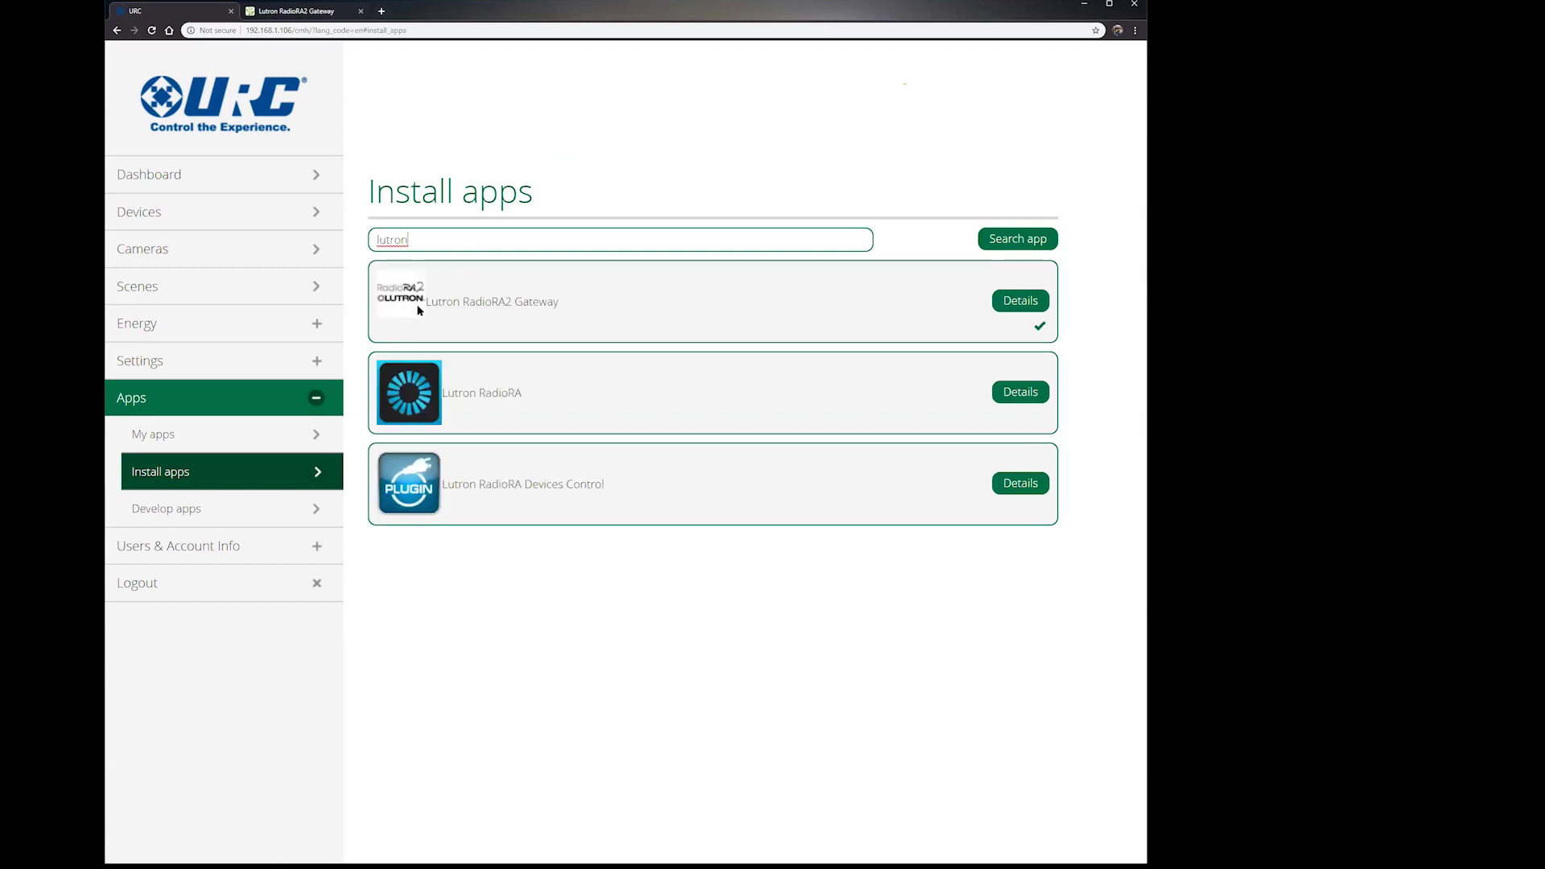
pyautogui.click(1021, 303)
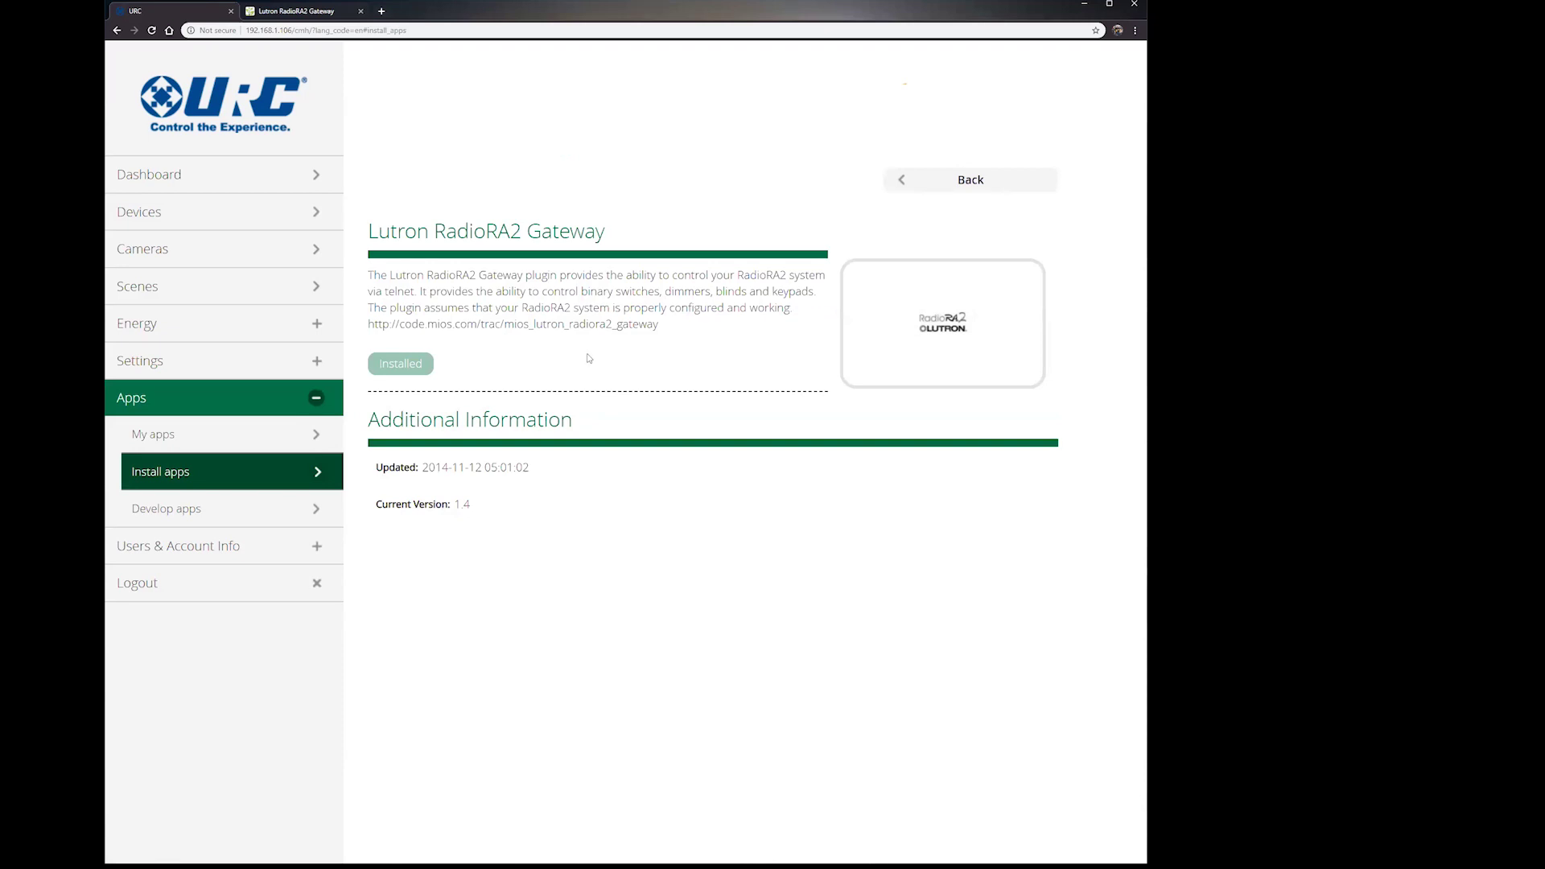
# - Open the Lutron RadioRA2 Gate device's settings from the Utilities section of Devices
pyautogui.click(185, 221)
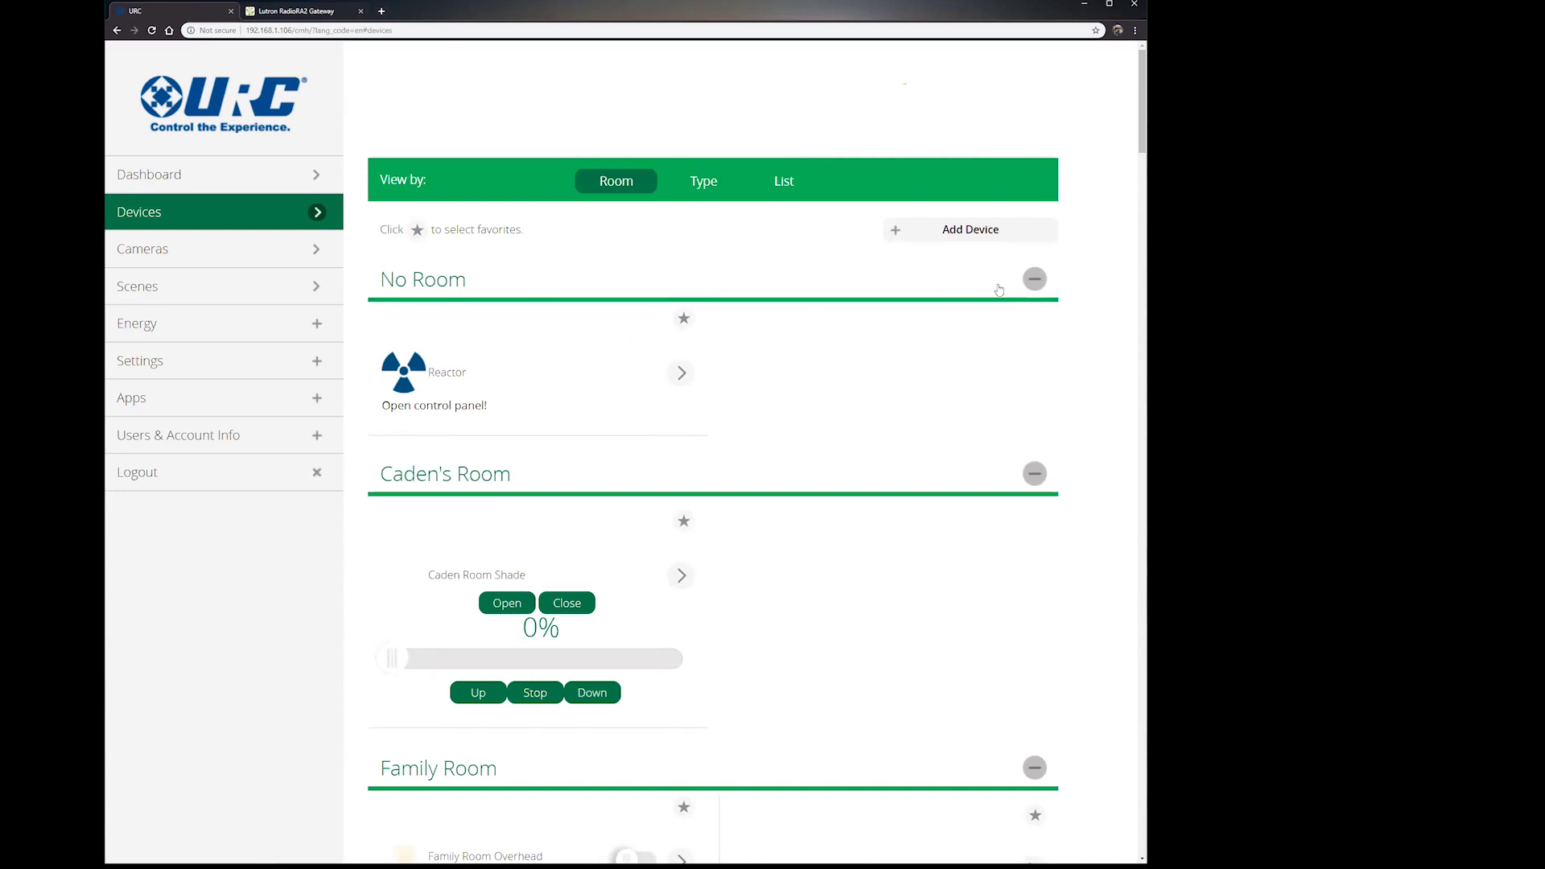
pyautogui.moveTo(1142, 80); pyautogui.dragTo(1142, 805)
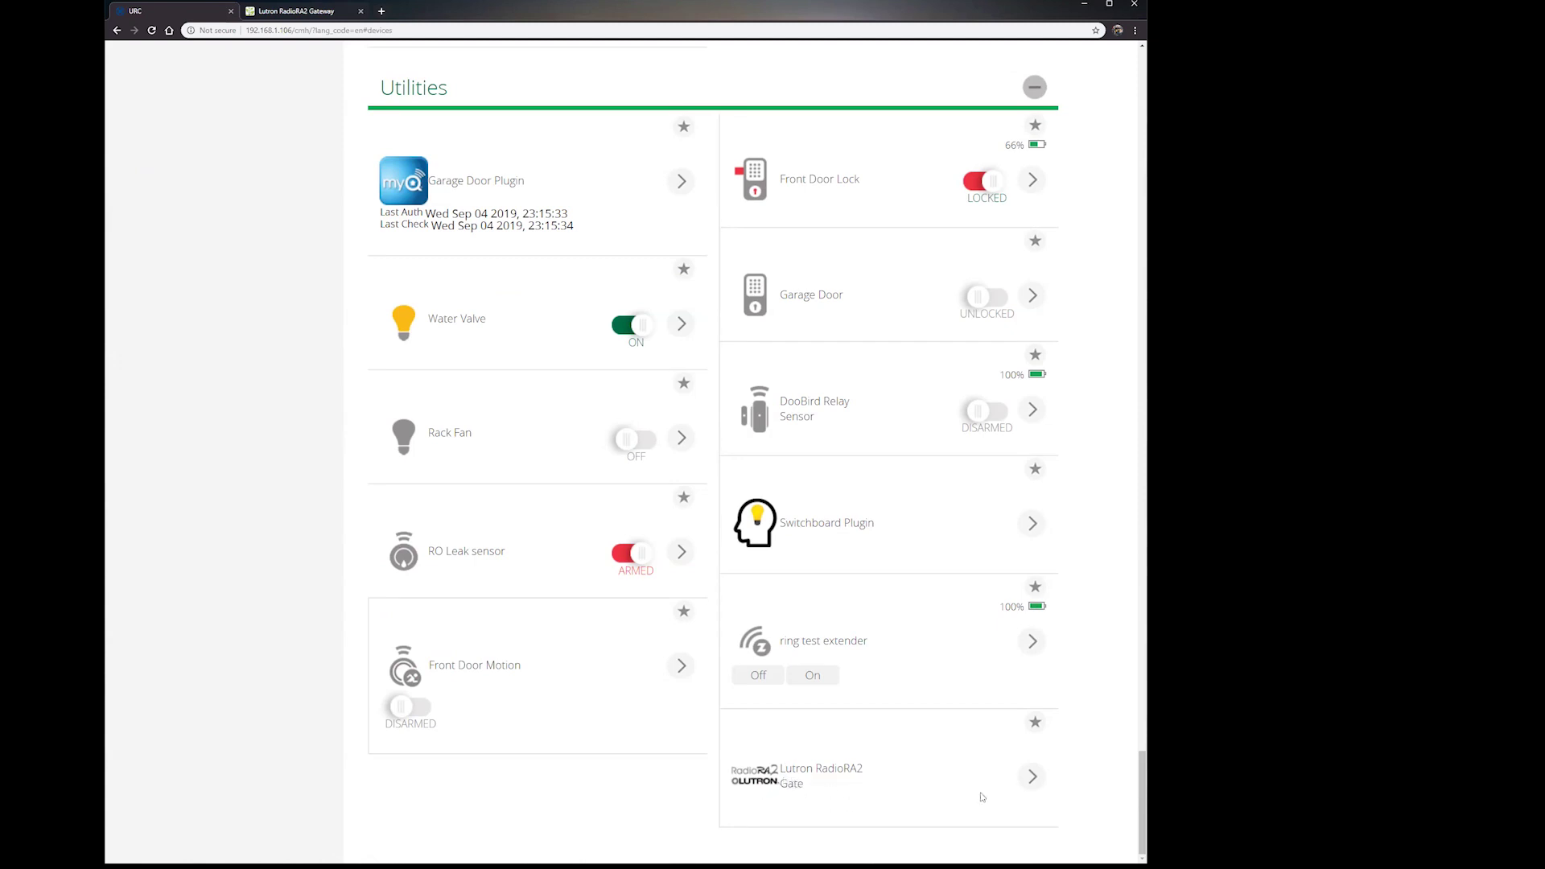
pyautogui.click(1031, 785)
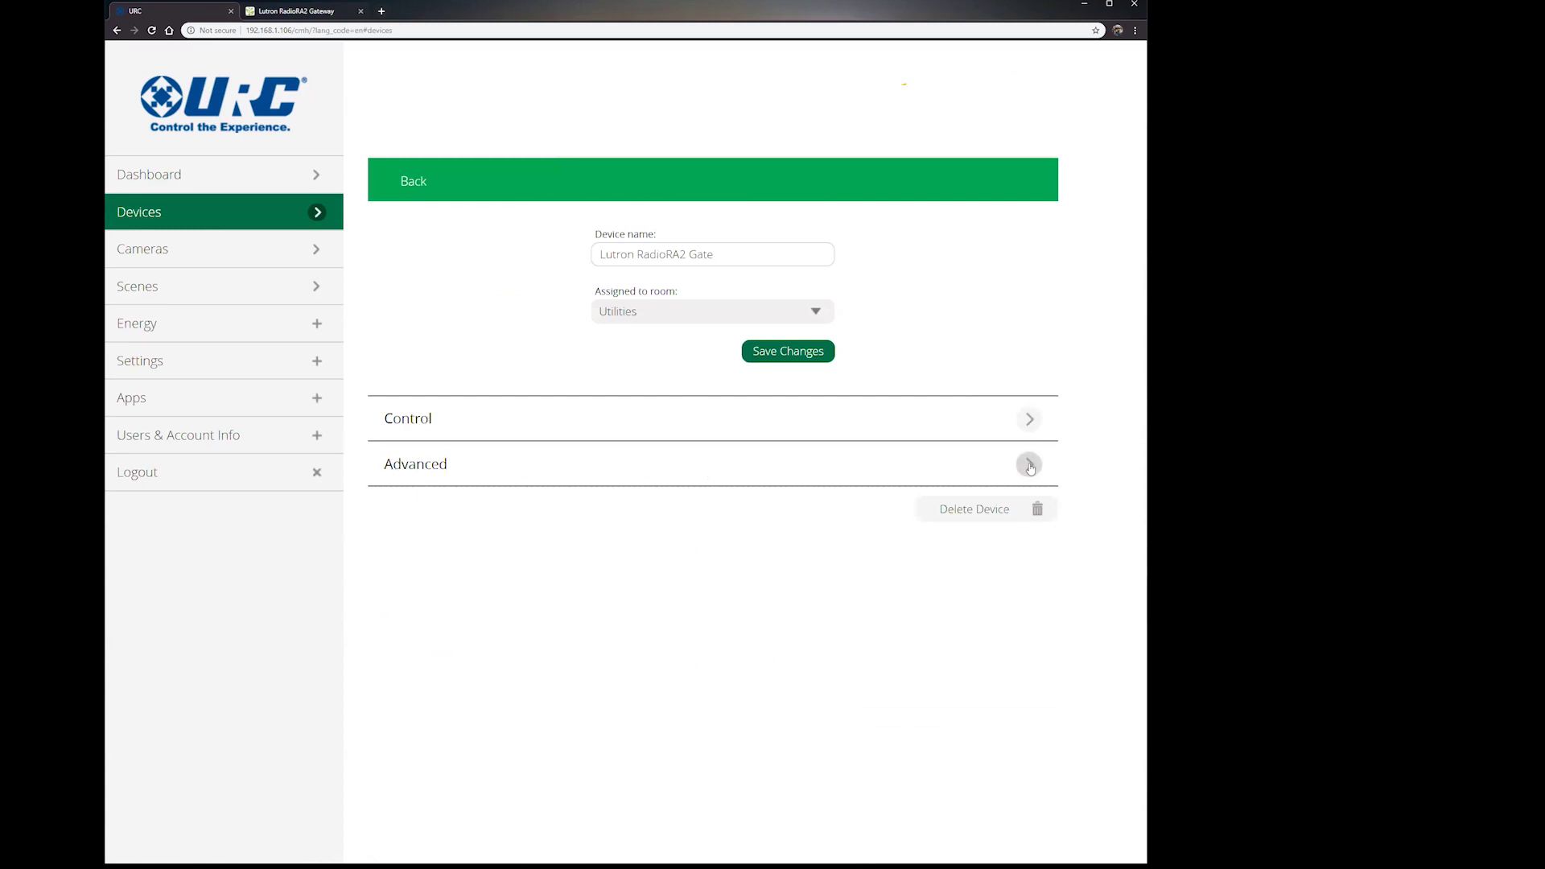
# - Show device #70's advanced Params and check its ip value reads 192.168.1.107
pyautogui.click(705, 471)
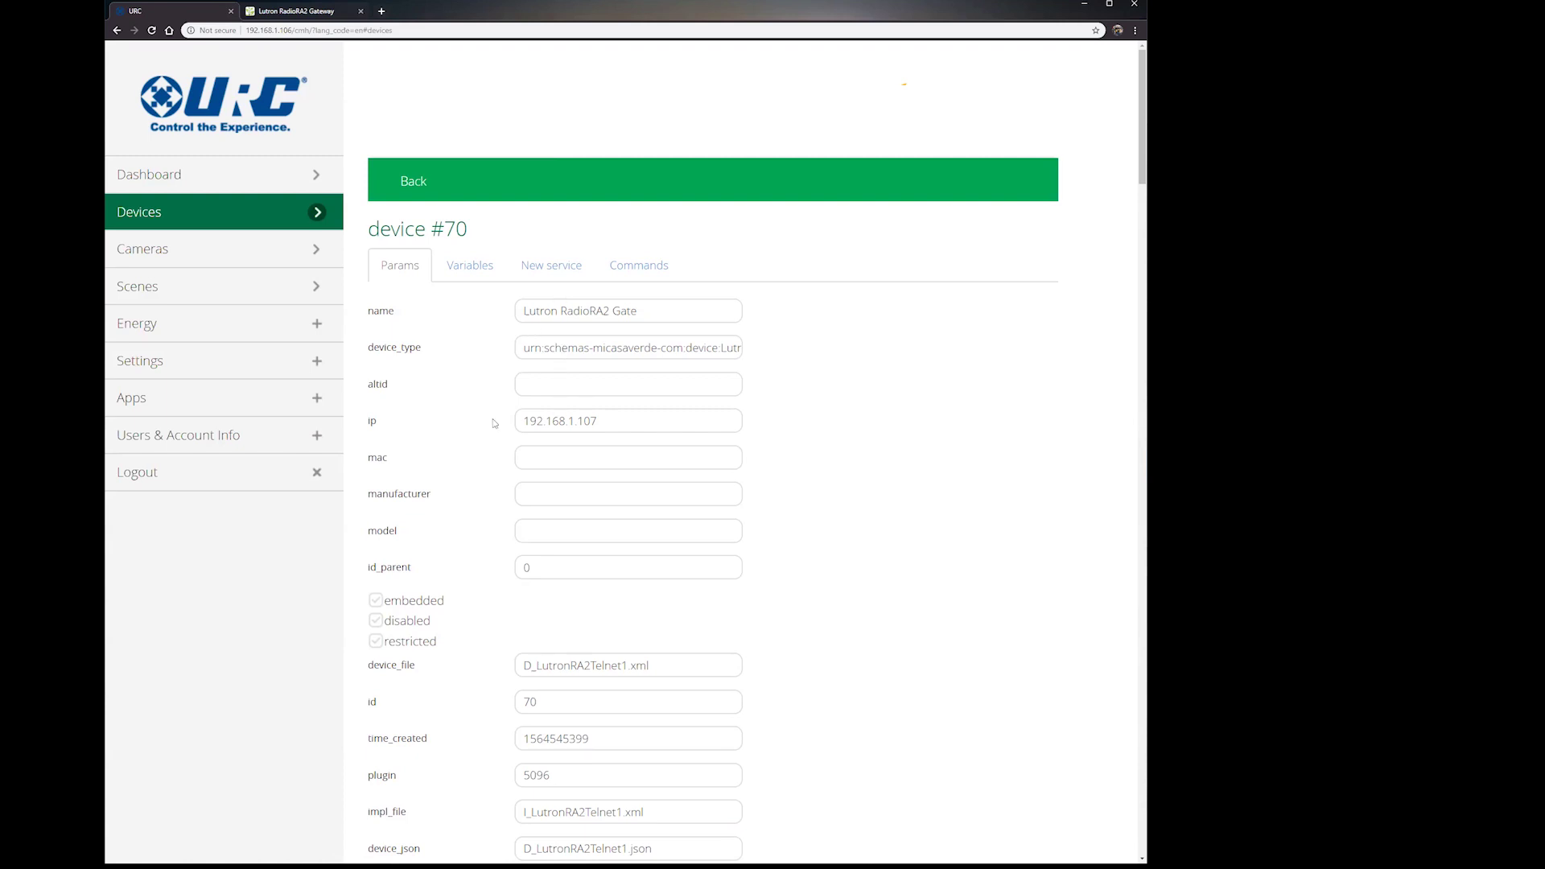
pyautogui.doubleClick(385, 426)
pyautogui.click(590, 423)
pyautogui.moveTo(525, 422); pyautogui.dragTo(598, 422)
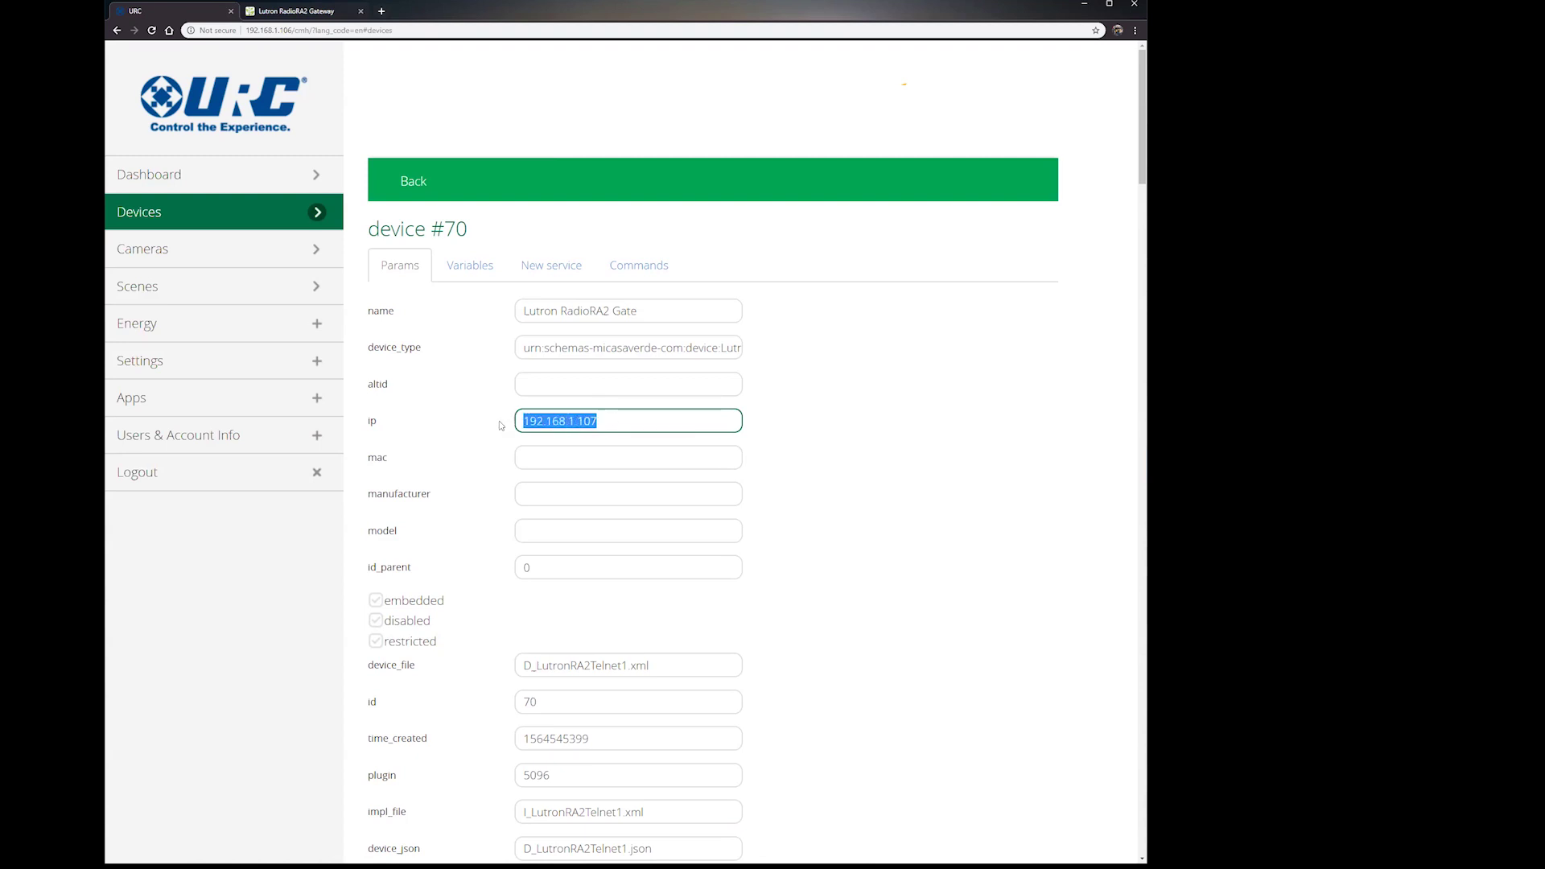
pyautogui.click(570, 422)
pyautogui.moveTo(524, 422); pyautogui.dragTo(619, 422)
pyautogui.click(620, 423)
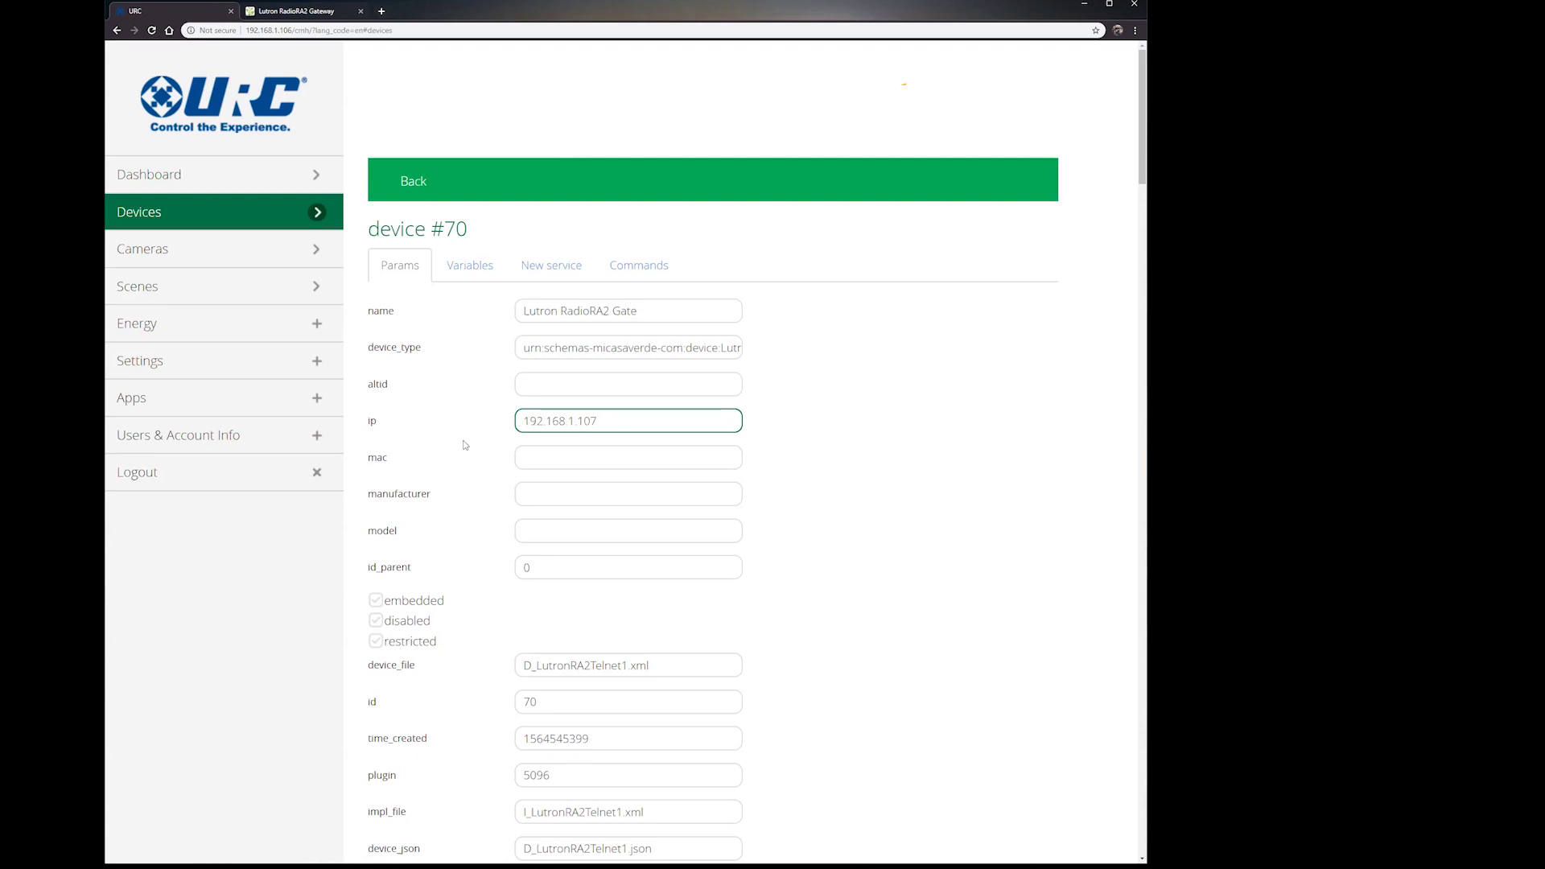
pyautogui.scroll(-1, 467, 444)
pyautogui.scroll(-2, 475, 443)
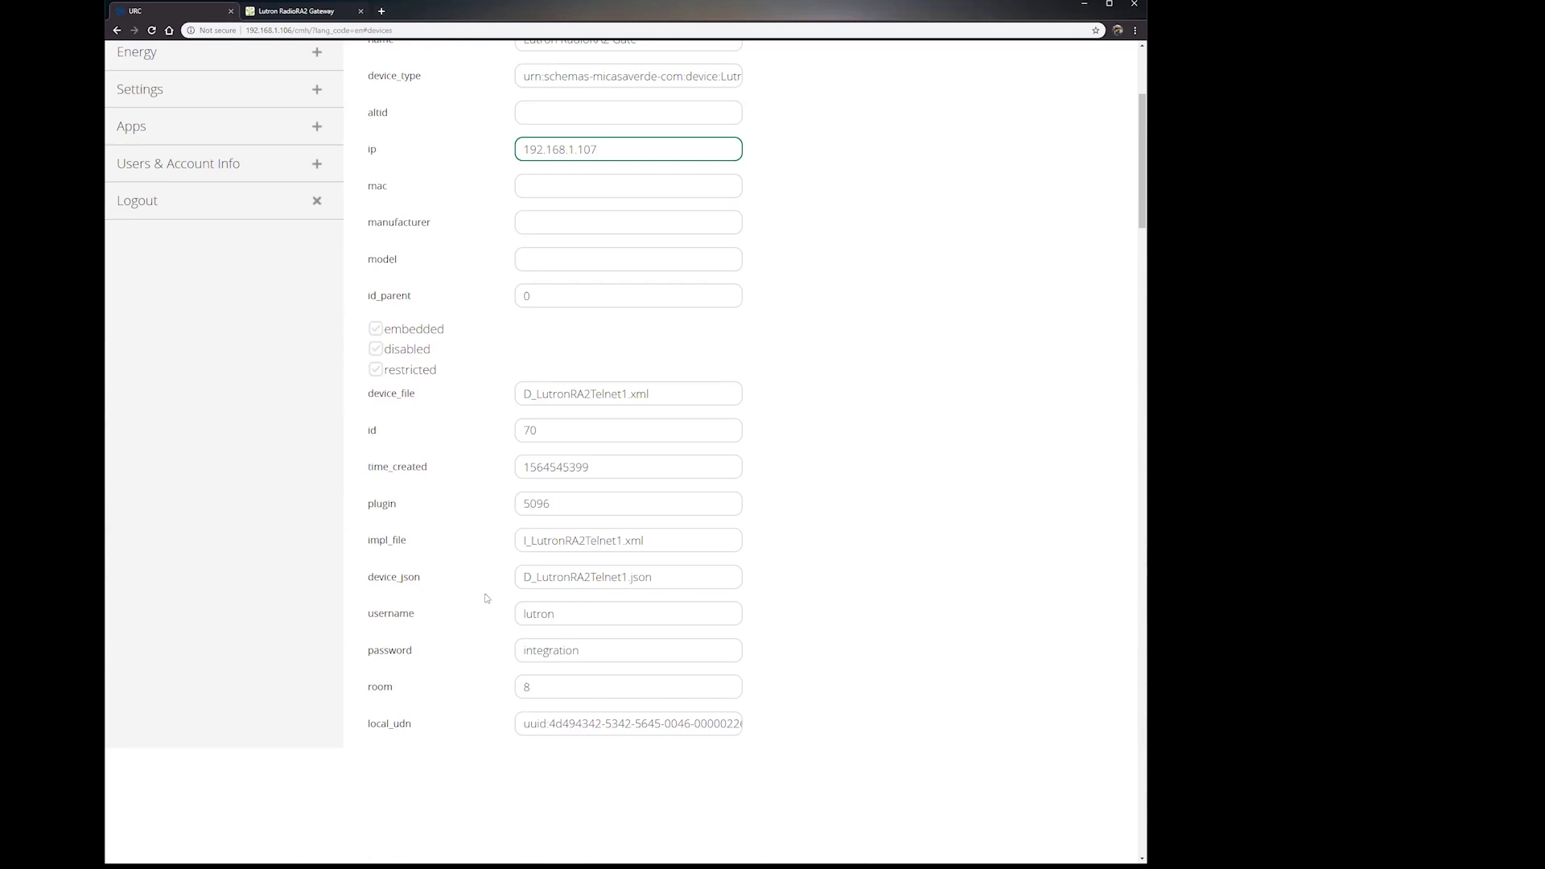
pyautogui.scroll(3, 483, 594)
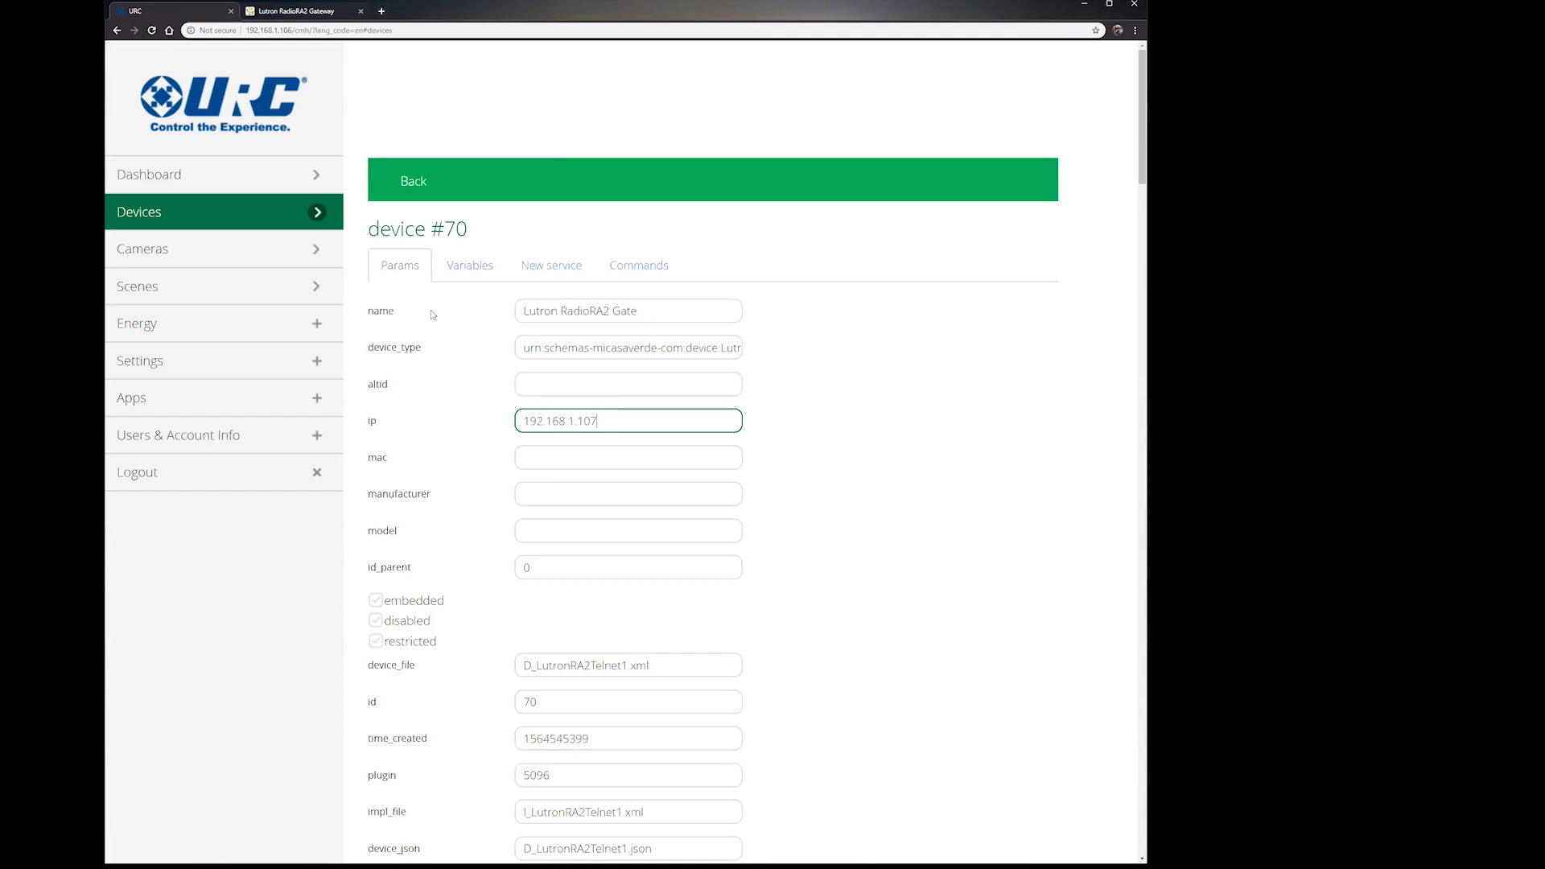
# - Edit the gateway's DeviceList variable, adding 22 to the D group and a new S:24 group
pyautogui.click(476, 270)
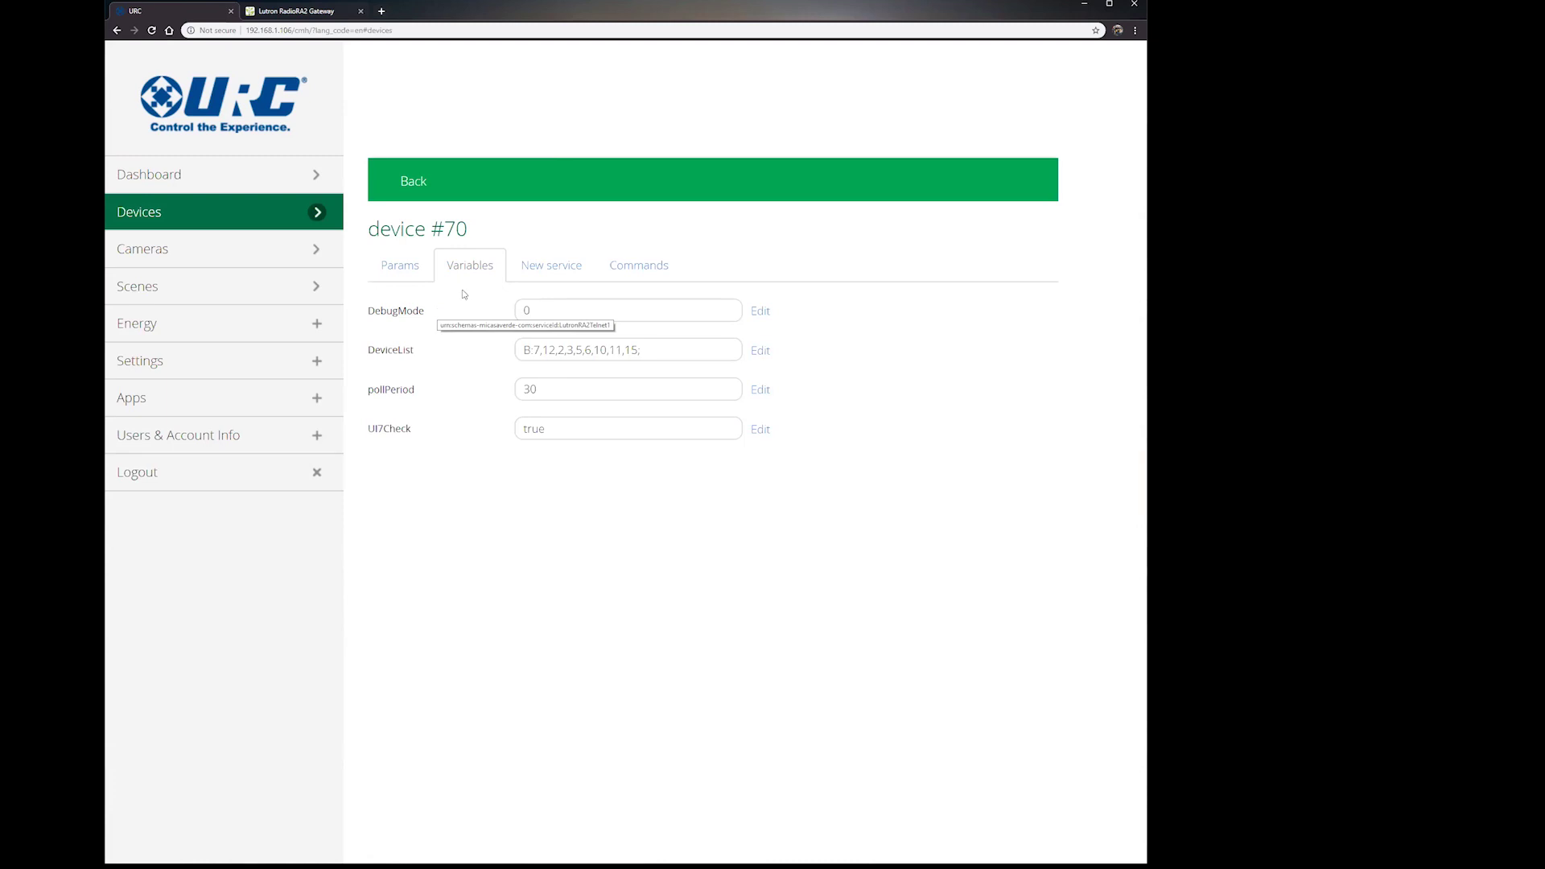
pyautogui.doubleClick(388, 352)
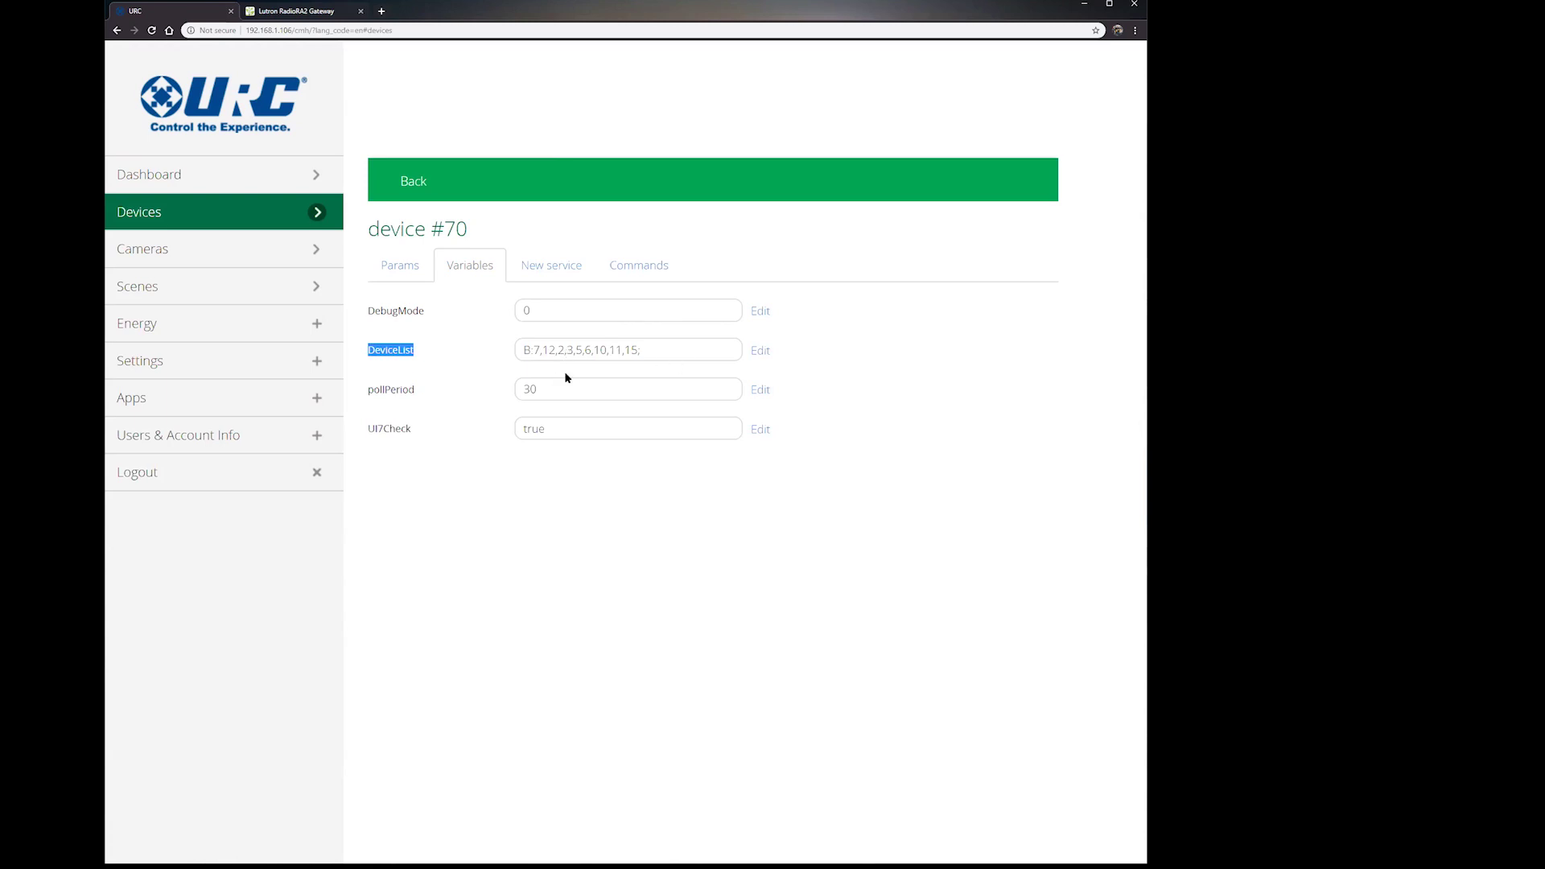
pyautogui.click(524, 353)
pyautogui.click(761, 351)
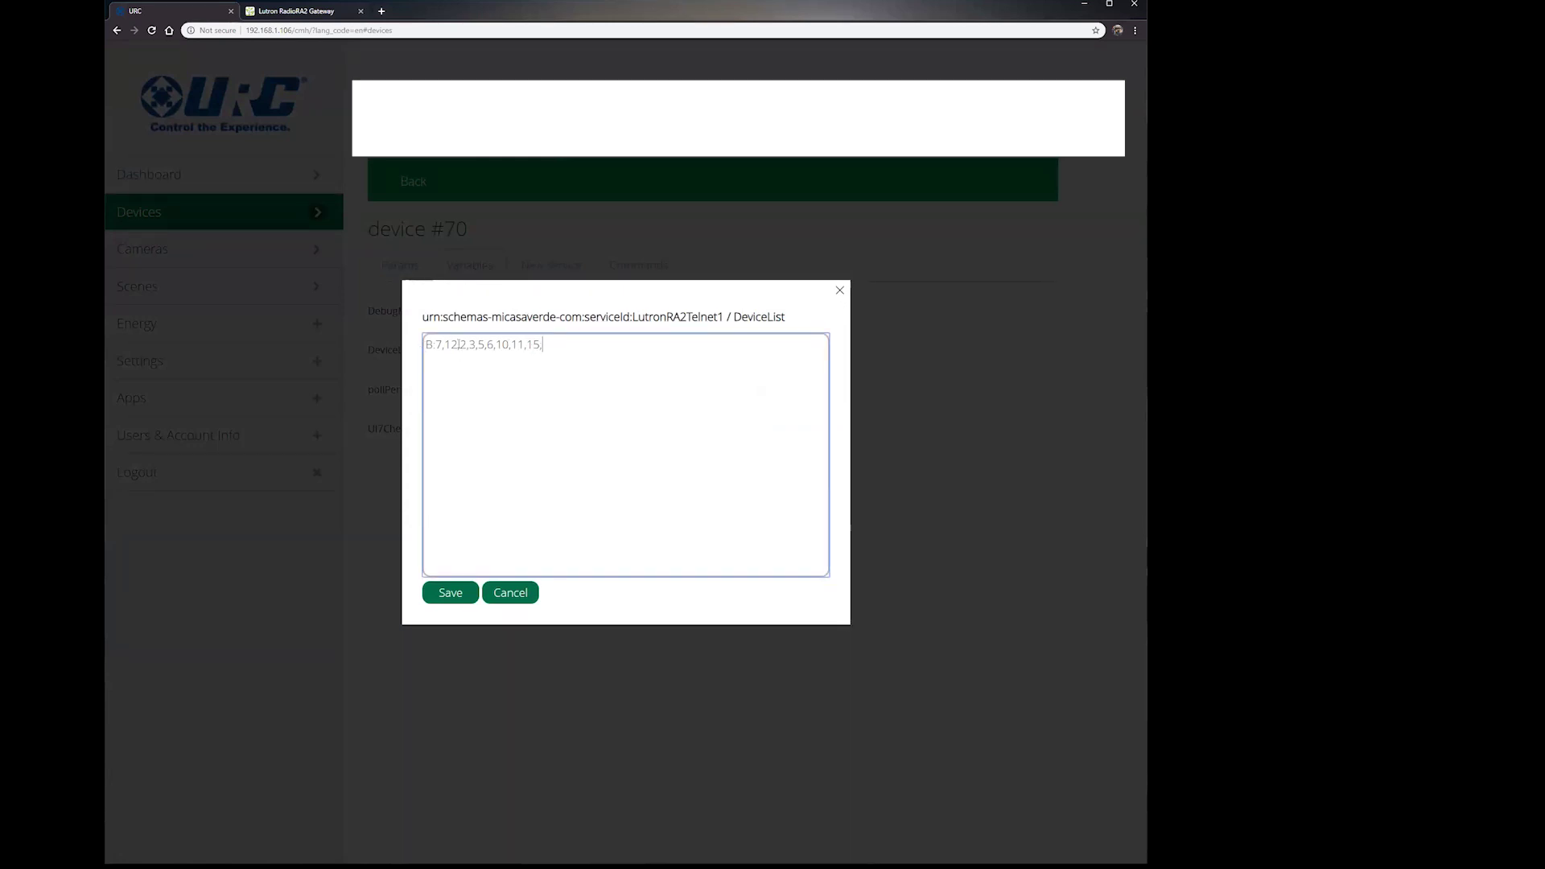
pyautogui.write('D:')
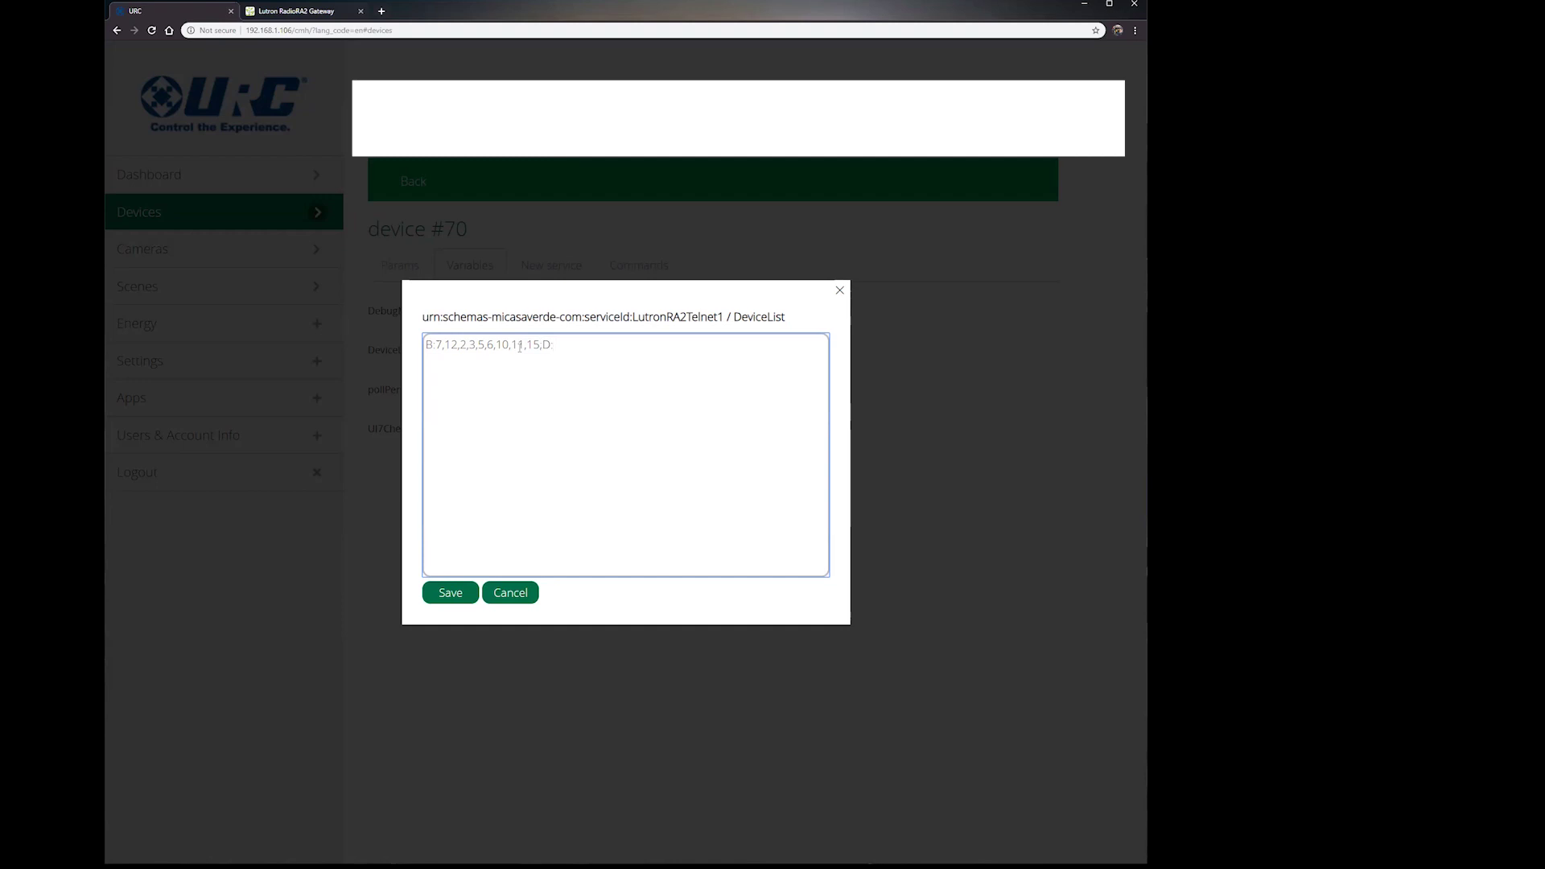
pyautogui.write('30')
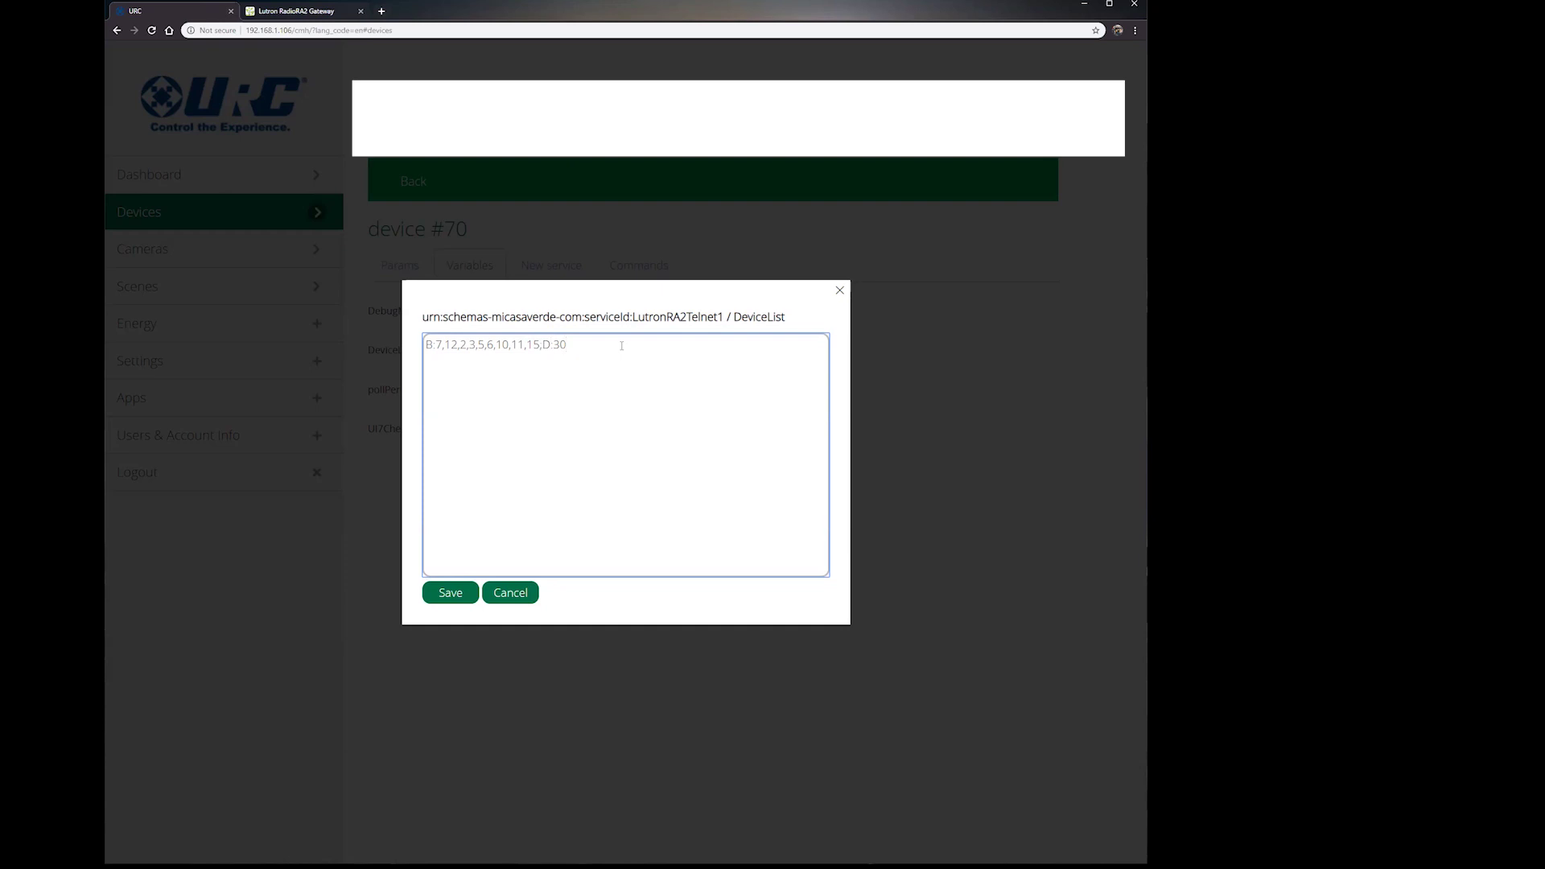
pyautogui.write('2')
pyautogui.write(':')
pyautogui.write('S:24')
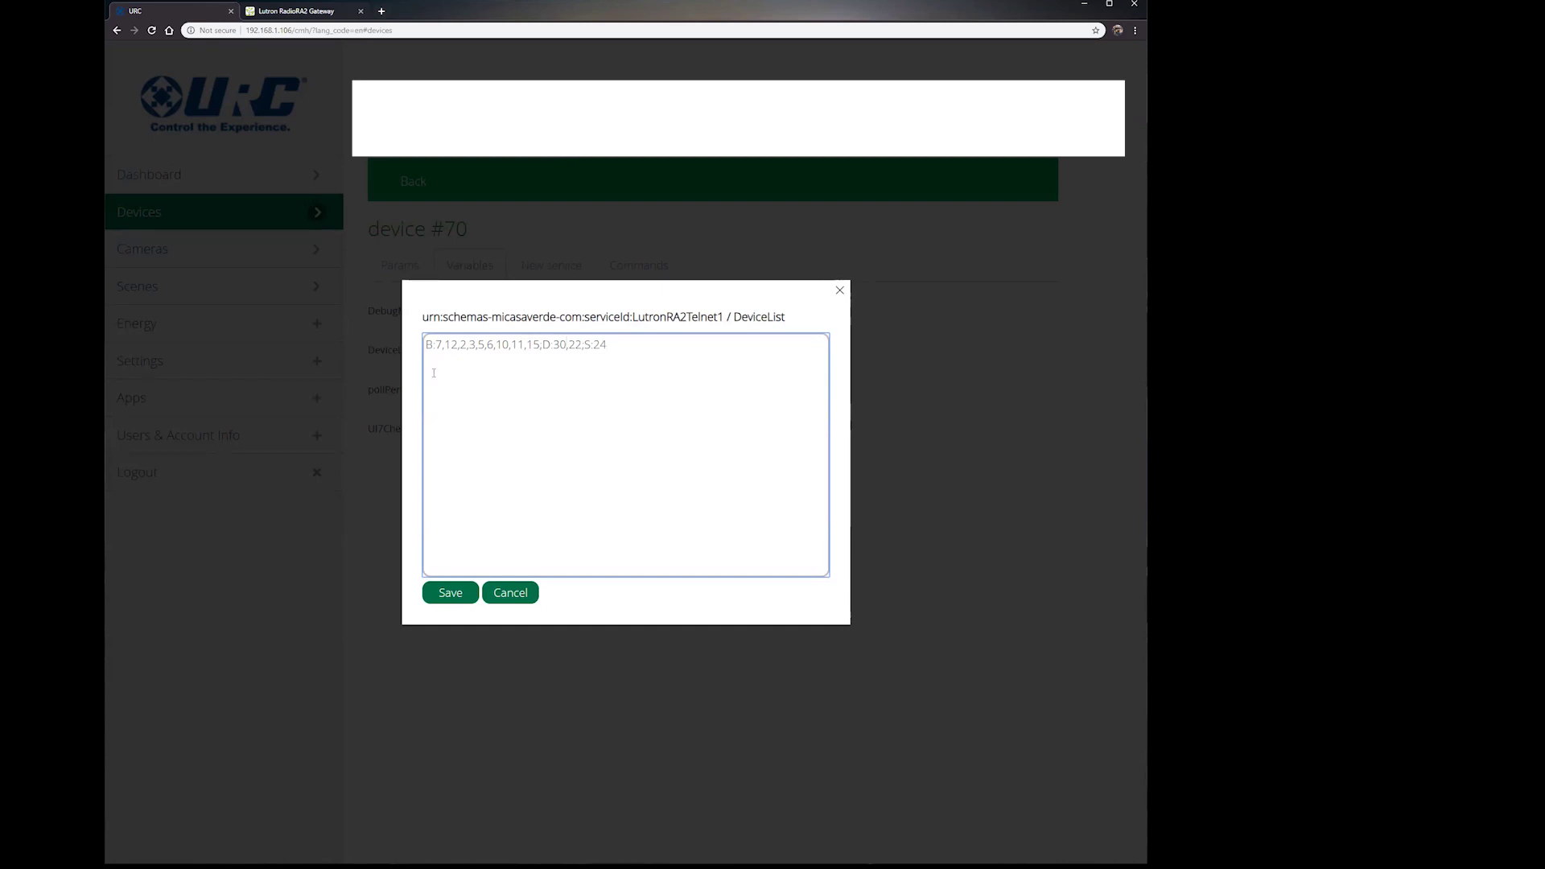
# - Replace the commas before the D and S groups with semicolons and add a trailing semicolon
pyautogui.click(427, 345)
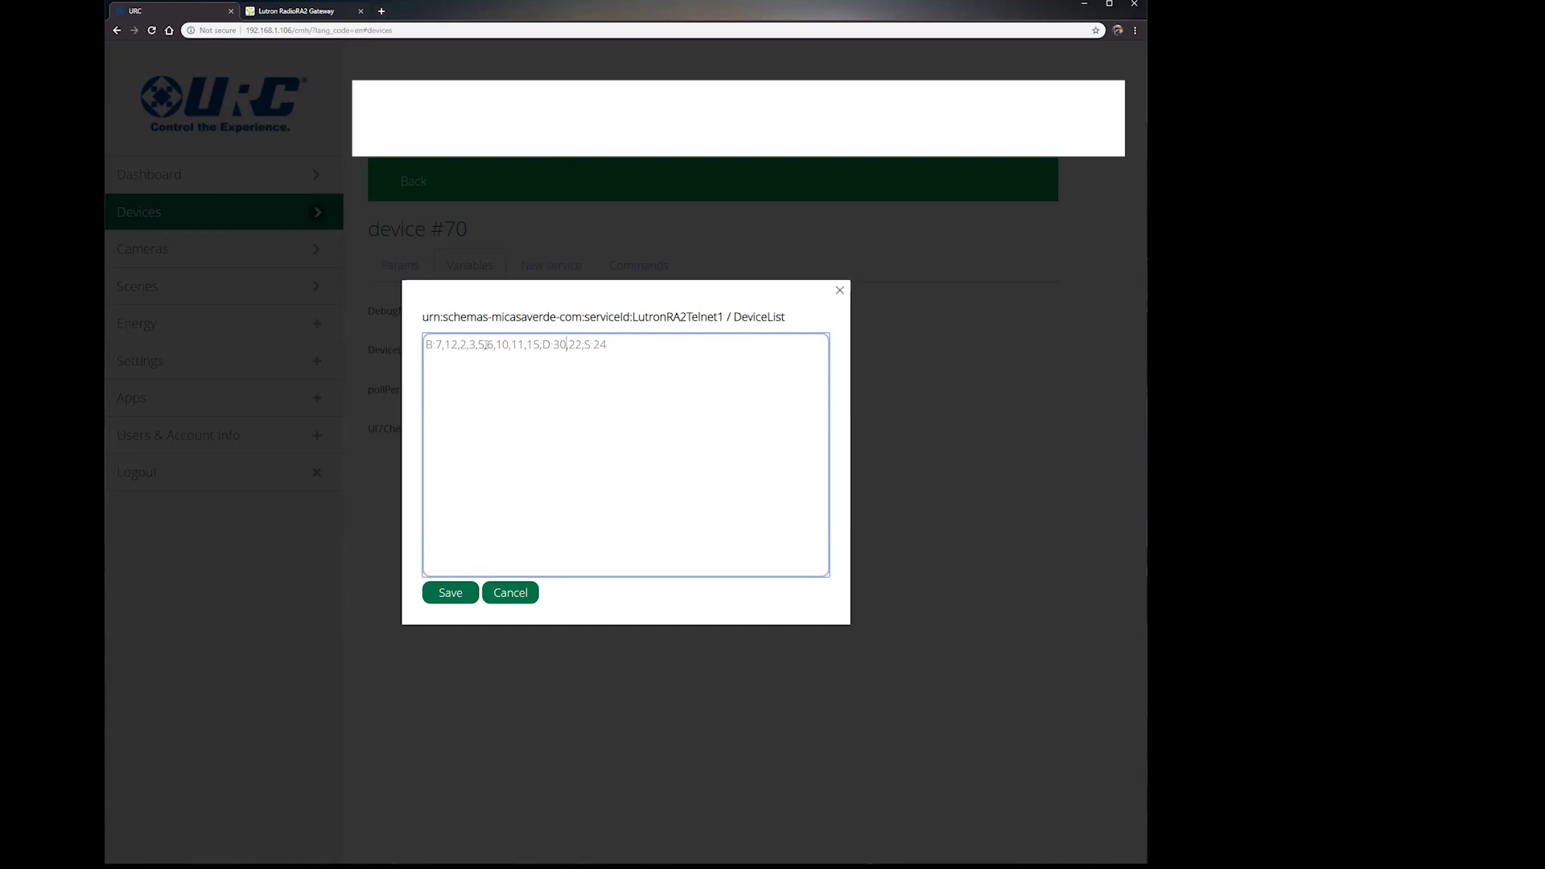
pyautogui.doubleClick(541, 344)
pyautogui.write(';')
pyautogui.doubleClick(546, 344)
pyautogui.click(543, 345)
pyautogui.press('BackSpace')
pyautogui.write(';')
pyautogui.click(584, 345)
pyautogui.press('BackSpace')
pyautogui.write(';')
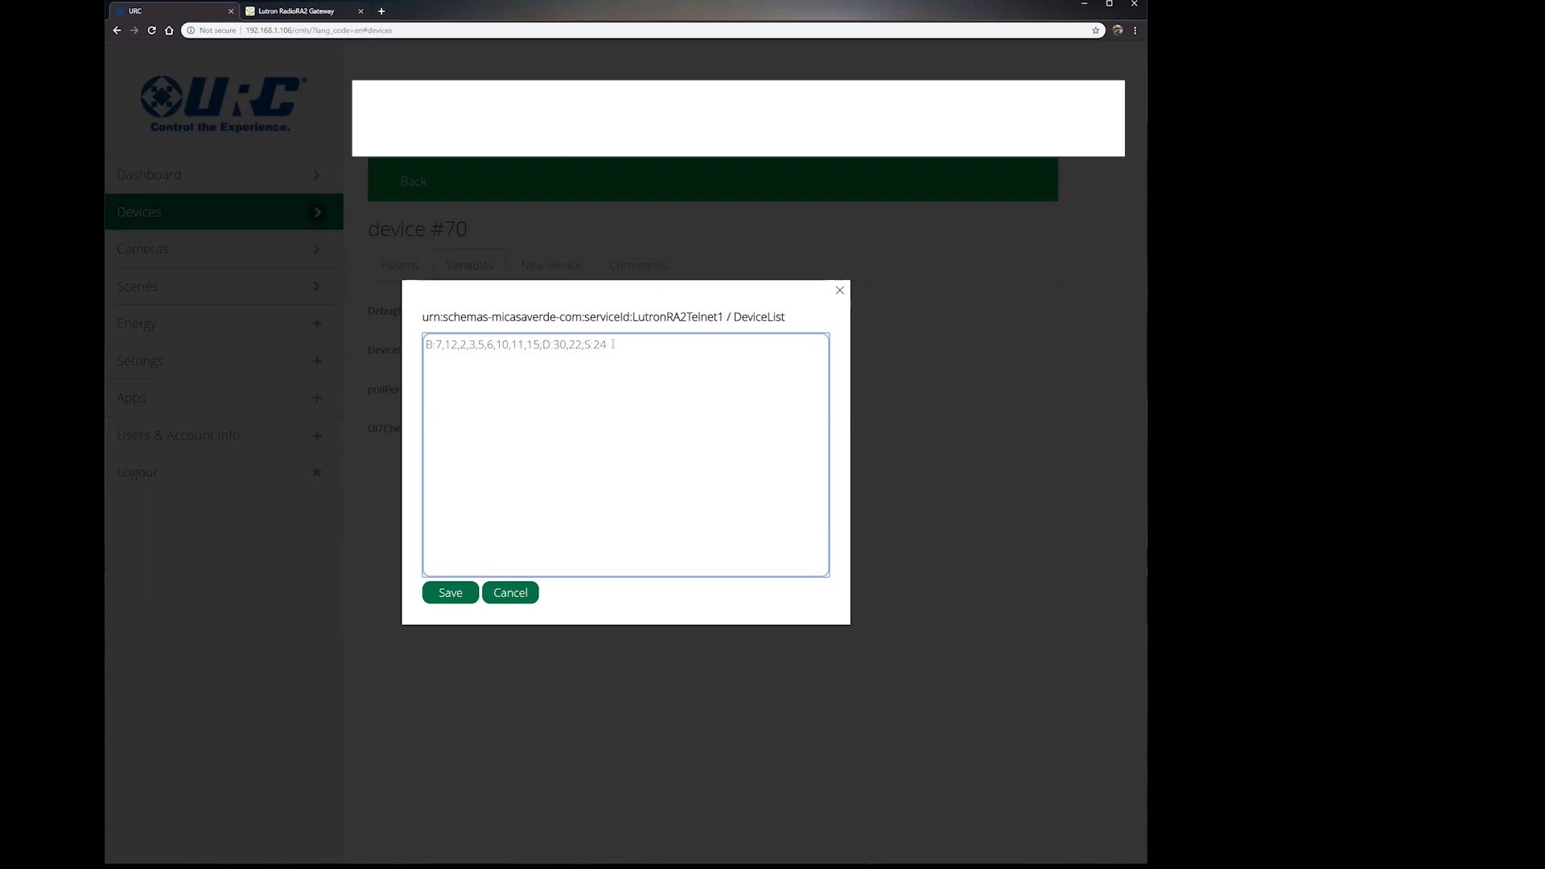
pyautogui.click(609, 344)
pyautogui.write(';')
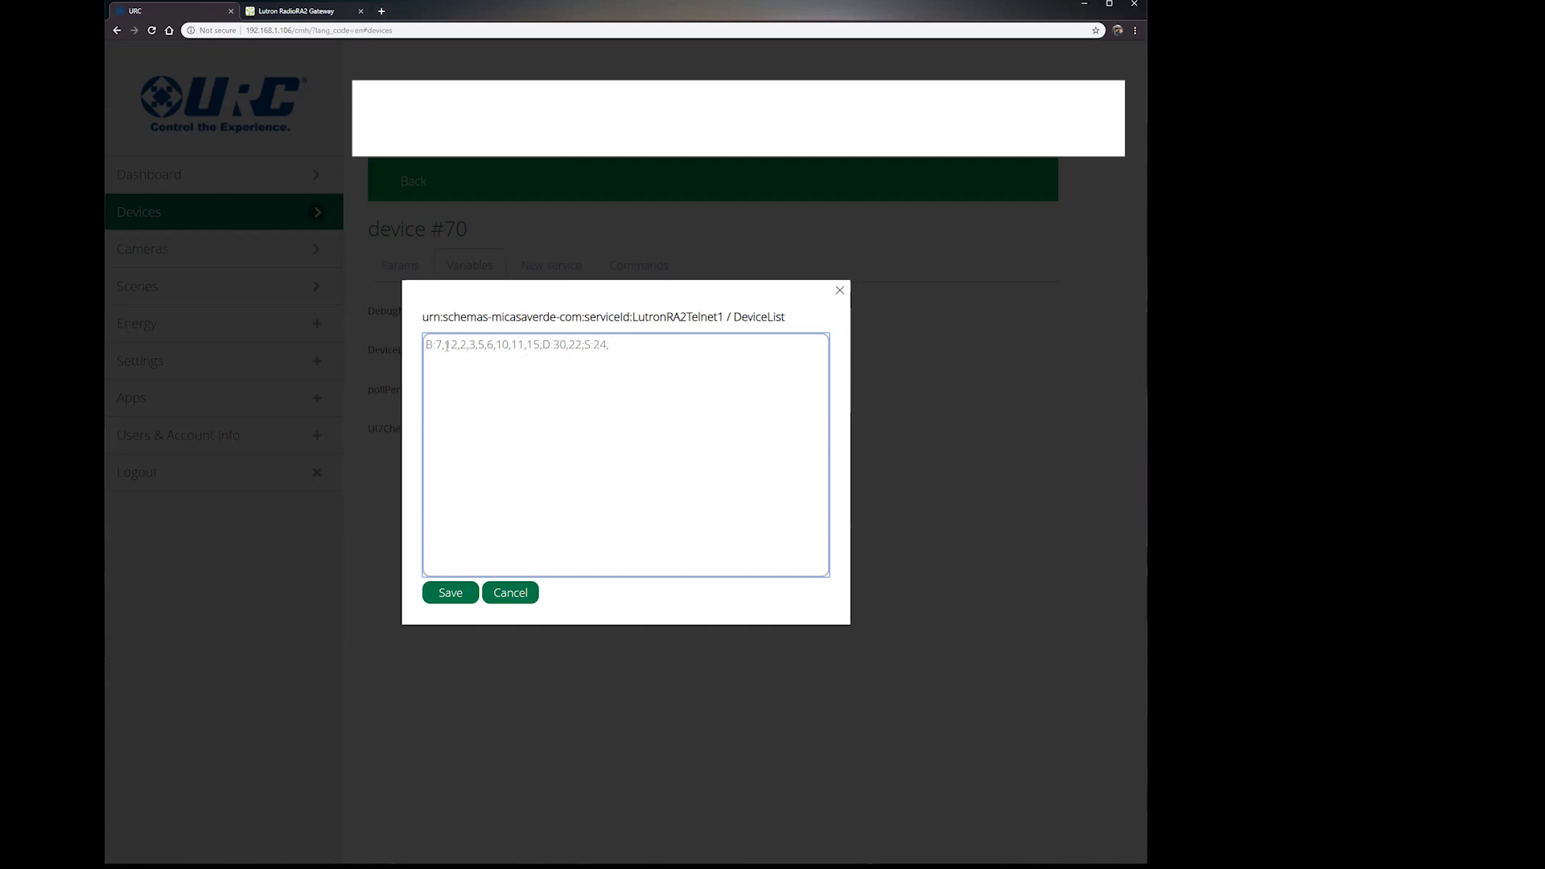
# - Delete the D and S entries from the end of the DeviceList value
pyautogui.moveTo(543, 345); pyautogui.dragTo(649, 343)
pyautogui.press('BackSpace')
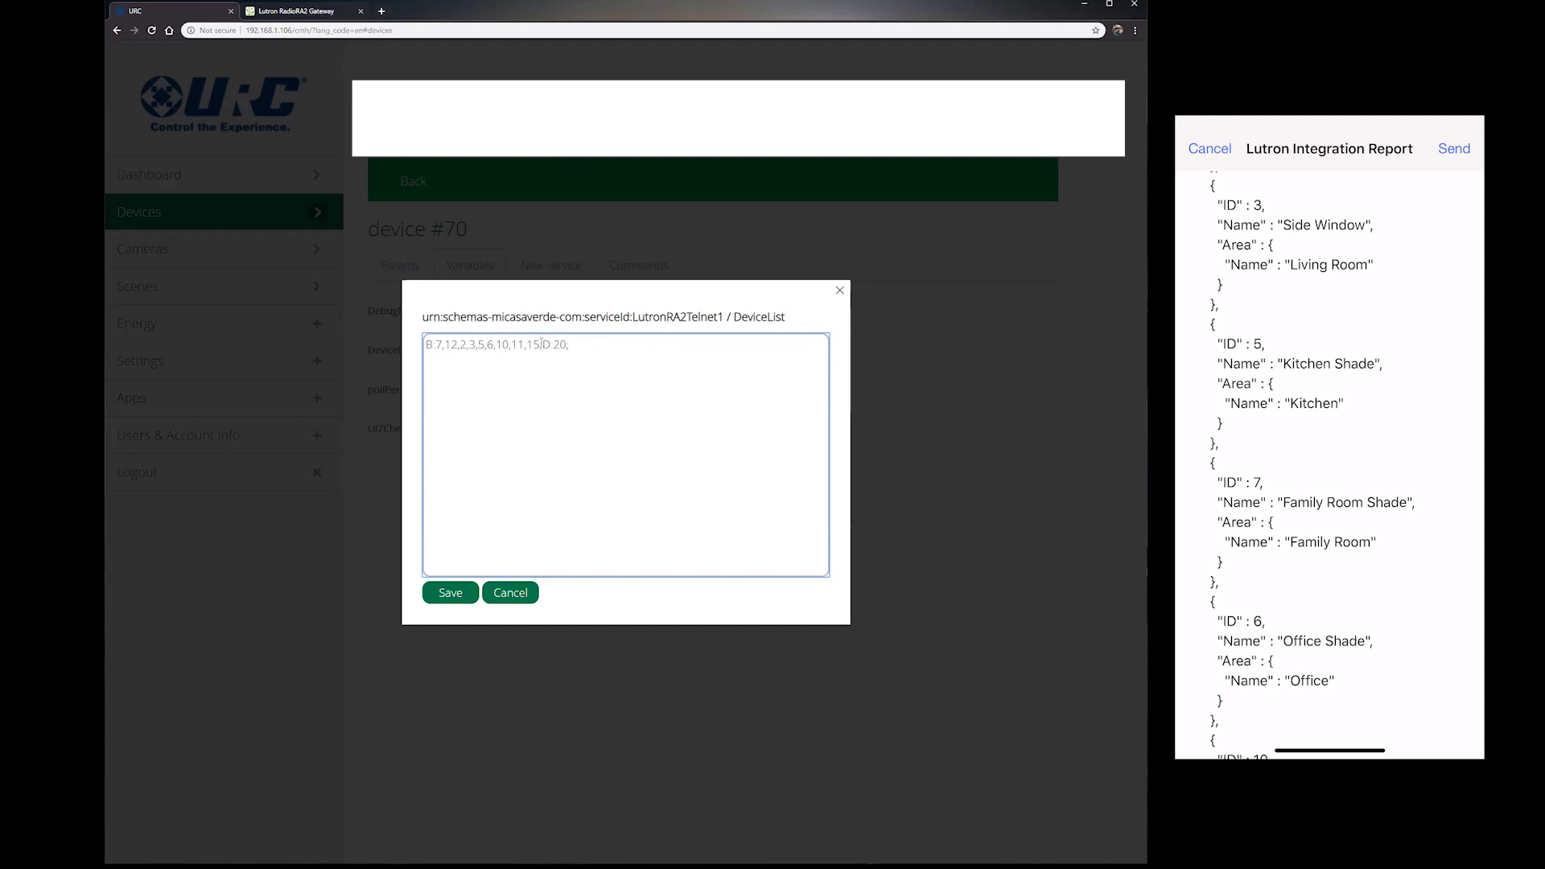
# - Remove the trailing D:20 entry from DeviceList and close its editor
pyautogui.moveTo(541, 345); pyautogui.dragTo(425, 344)
pyautogui.click(477, 346)
pyautogui.moveTo(540, 345); pyautogui.dragTo(581, 344)
pyautogui.click(580, 343)
pyautogui.press('BackSpace')
pyautogui.press('BackSpace')
pyautogui.press('BackSpace')
pyautogui.press('BackSpace')
pyautogui.press('BackSpace')
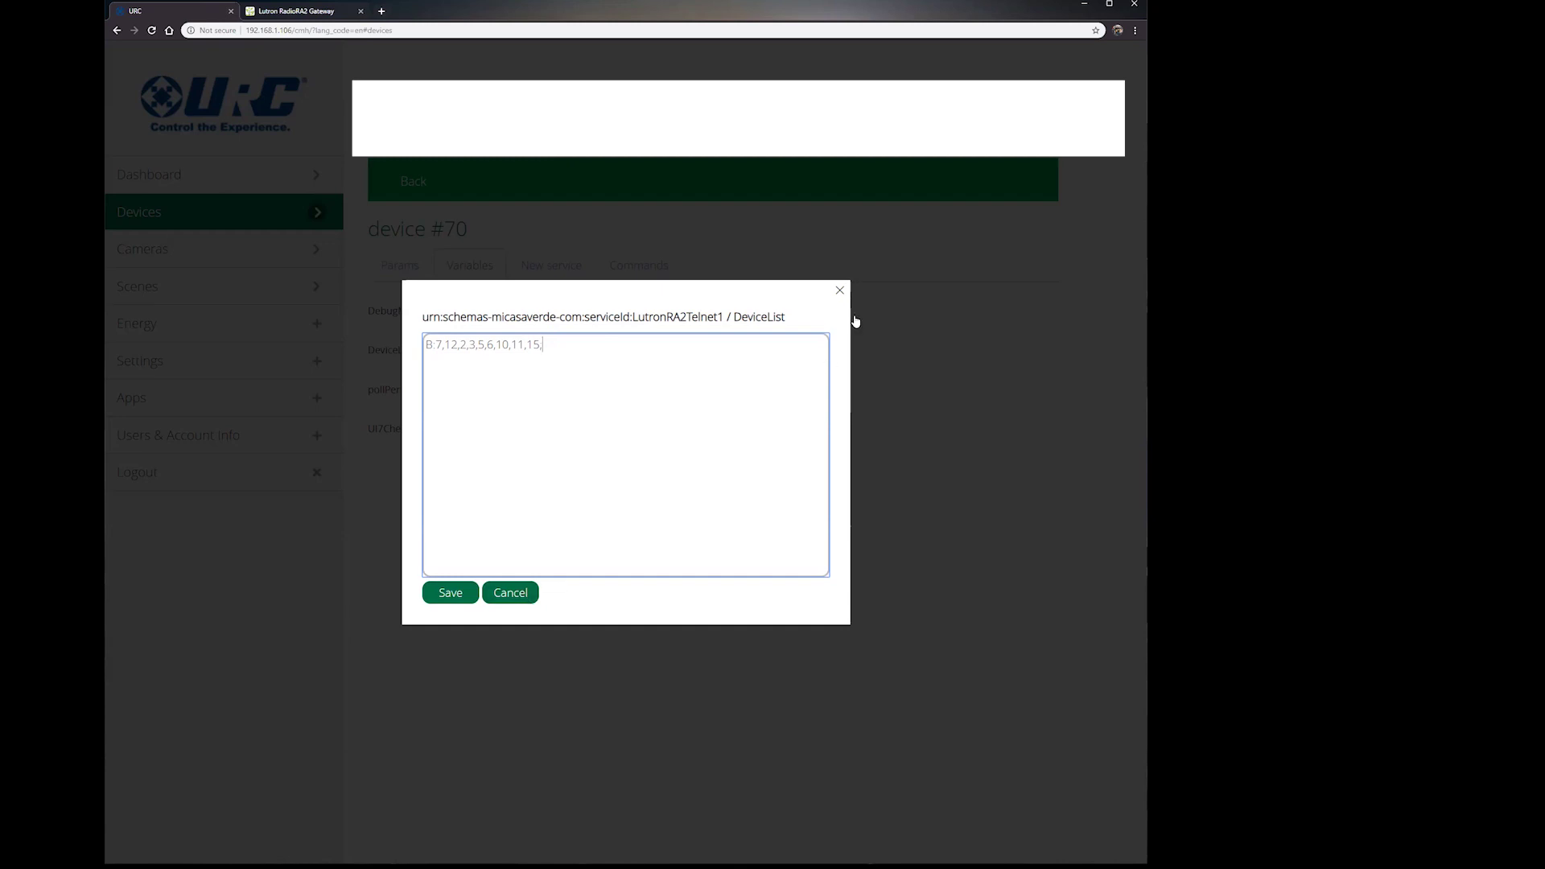
pyautogui.click(840, 291)
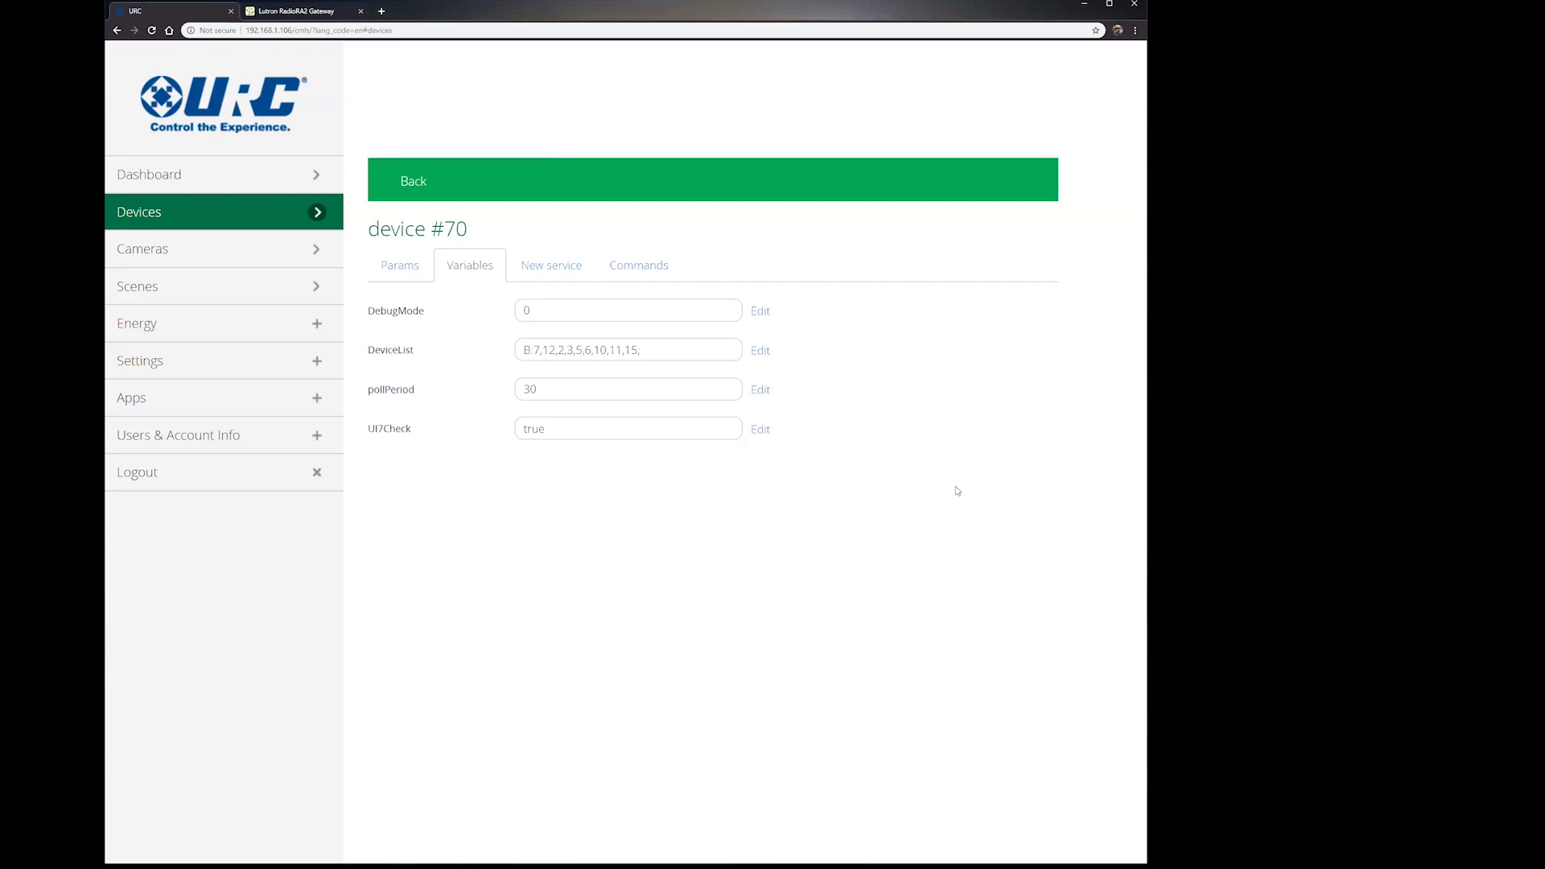
# - Save the gateway device's settings and return to the room-grouped Devices list
pyautogui.click(414, 180)
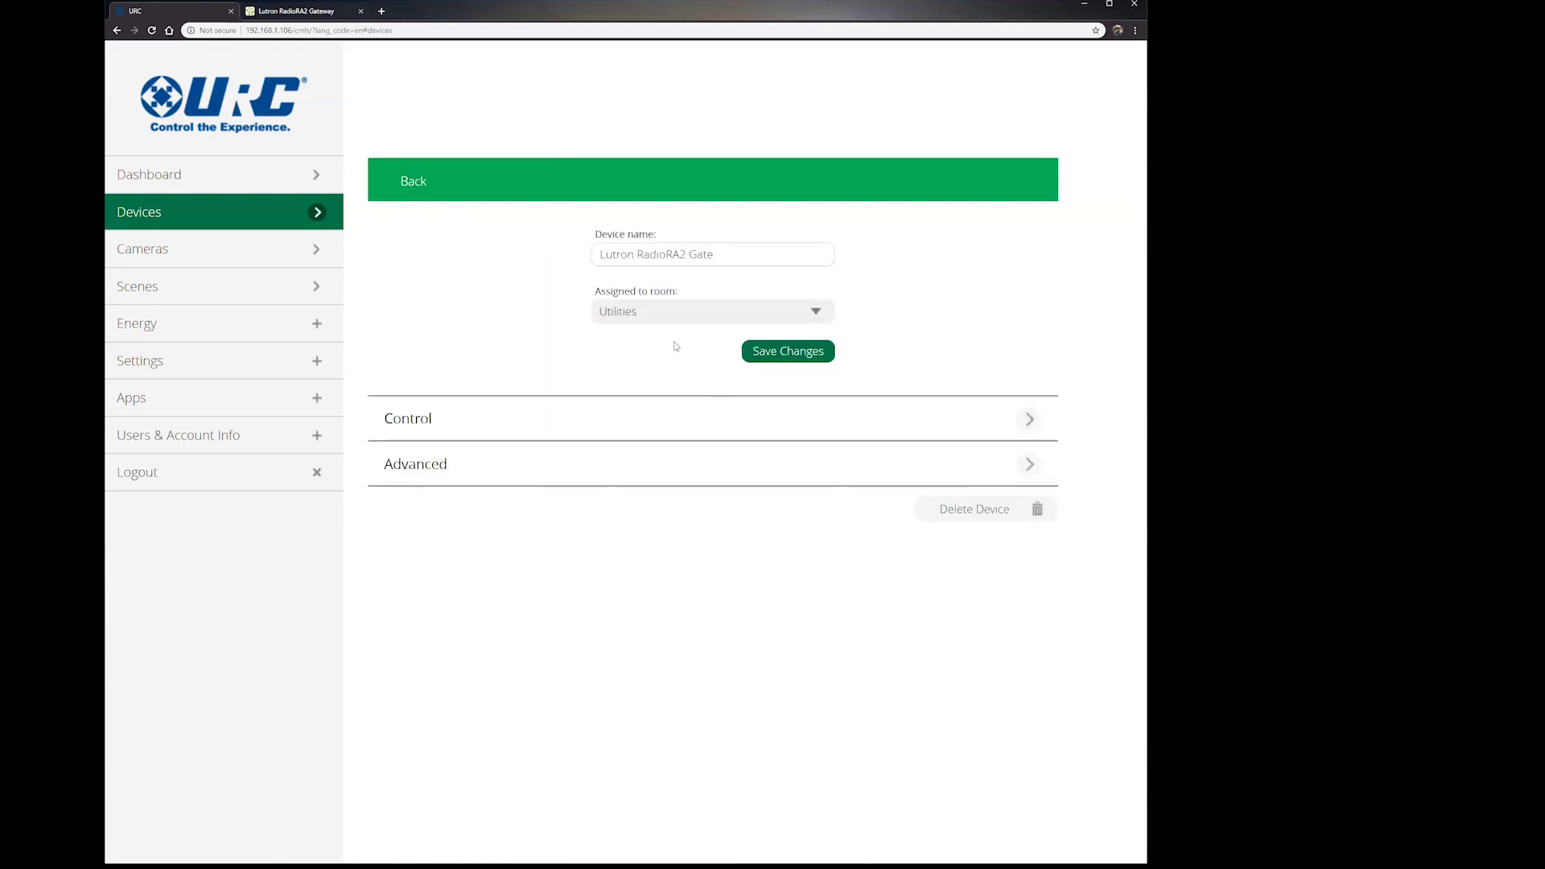
pyautogui.click(779, 354)
pyautogui.click(153, 214)
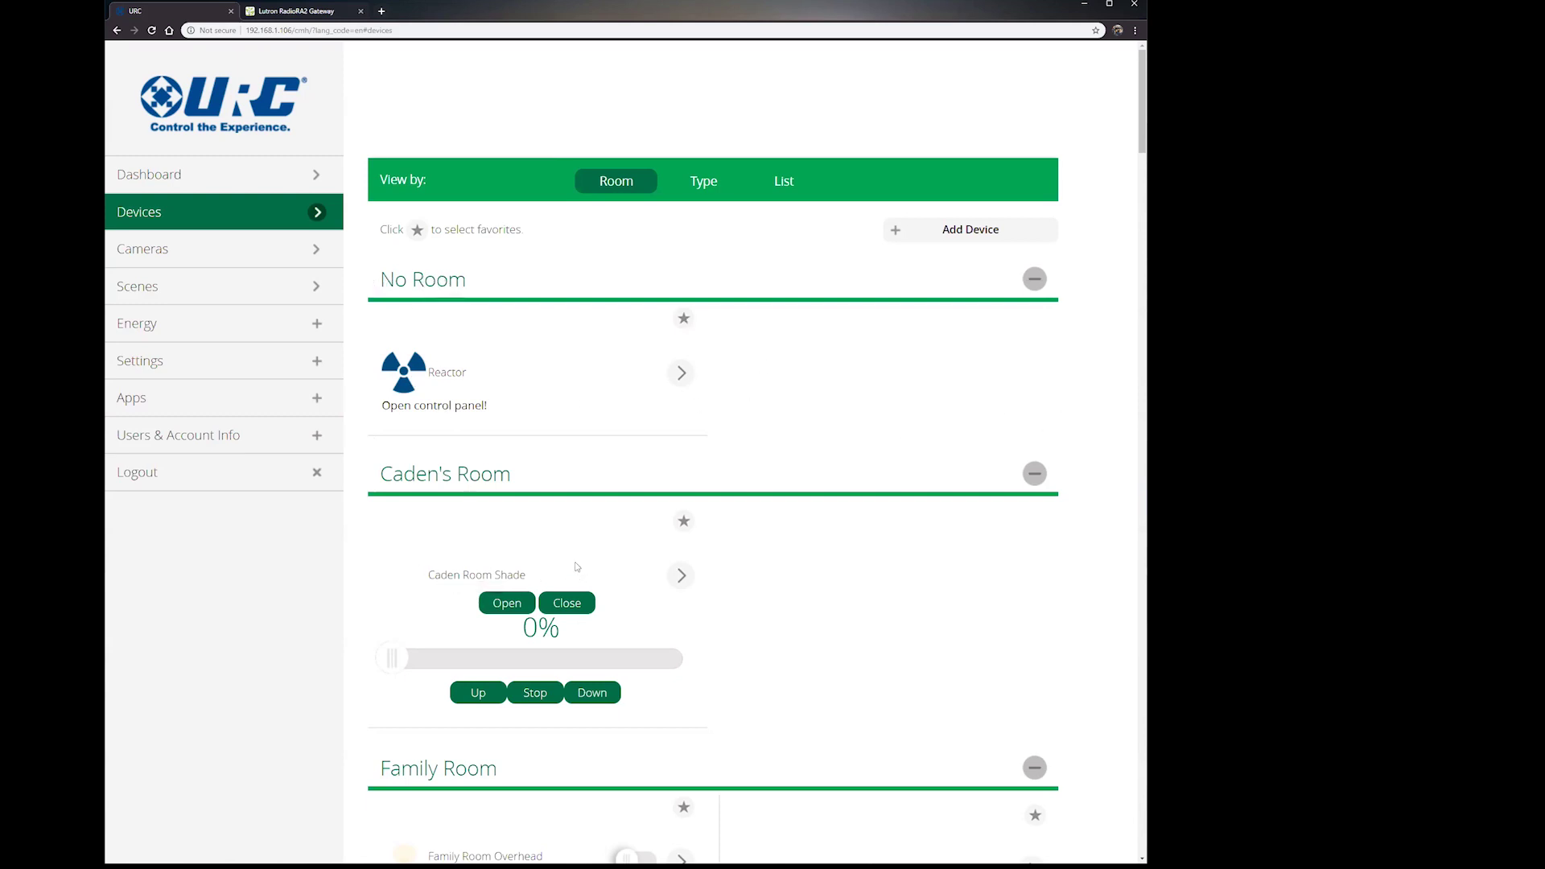
pyautogui.scroll(-2, 570, 503)
pyautogui.moveTo(419, 470); pyautogui.dragTo(533, 470)
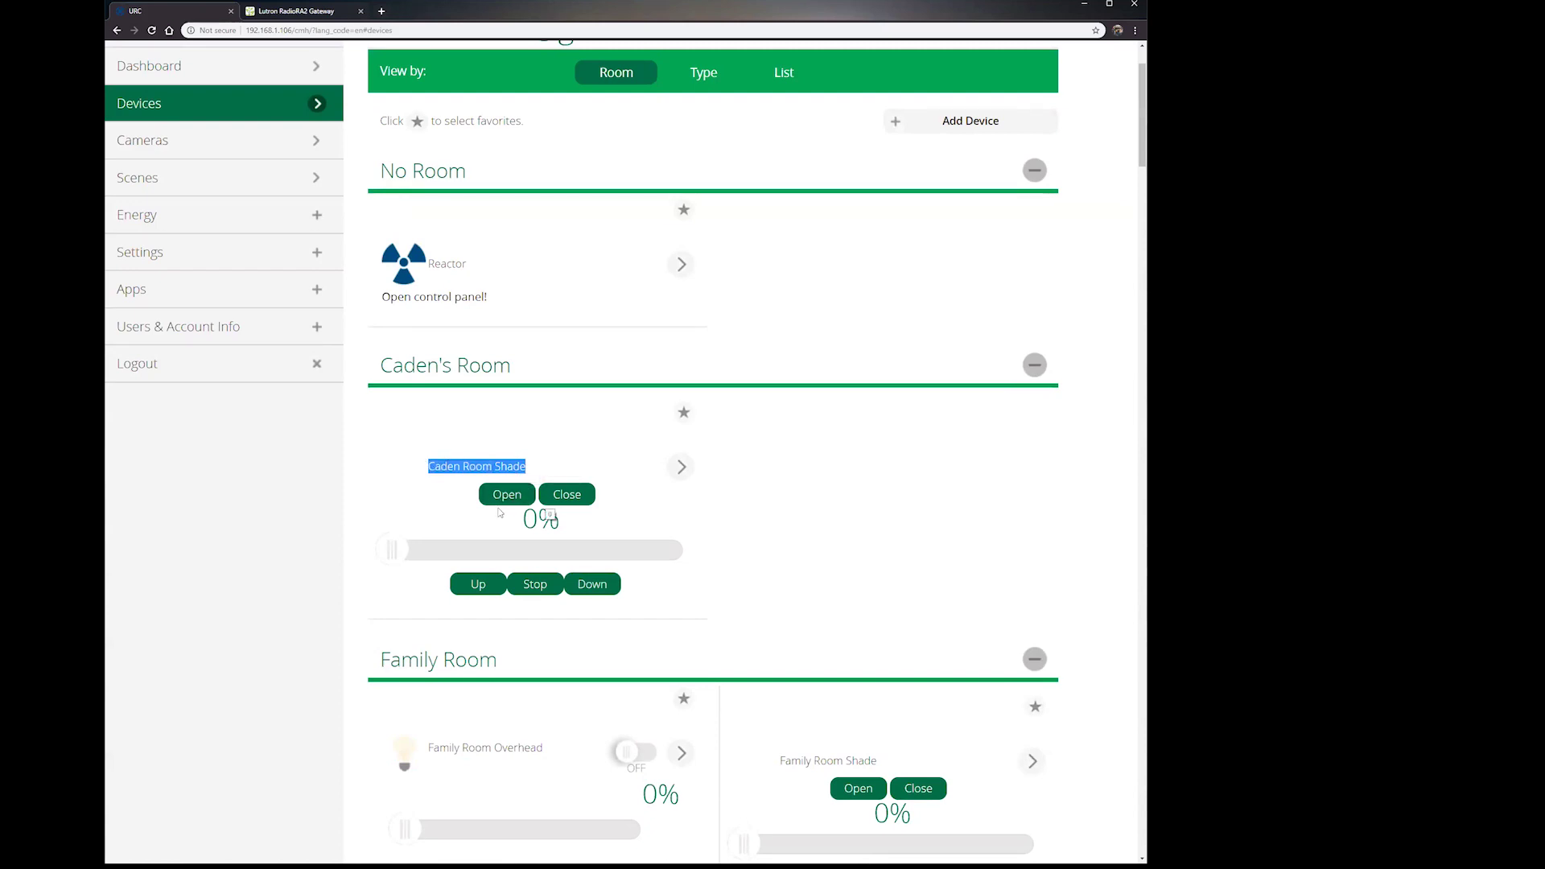
pyautogui.click(435, 467)
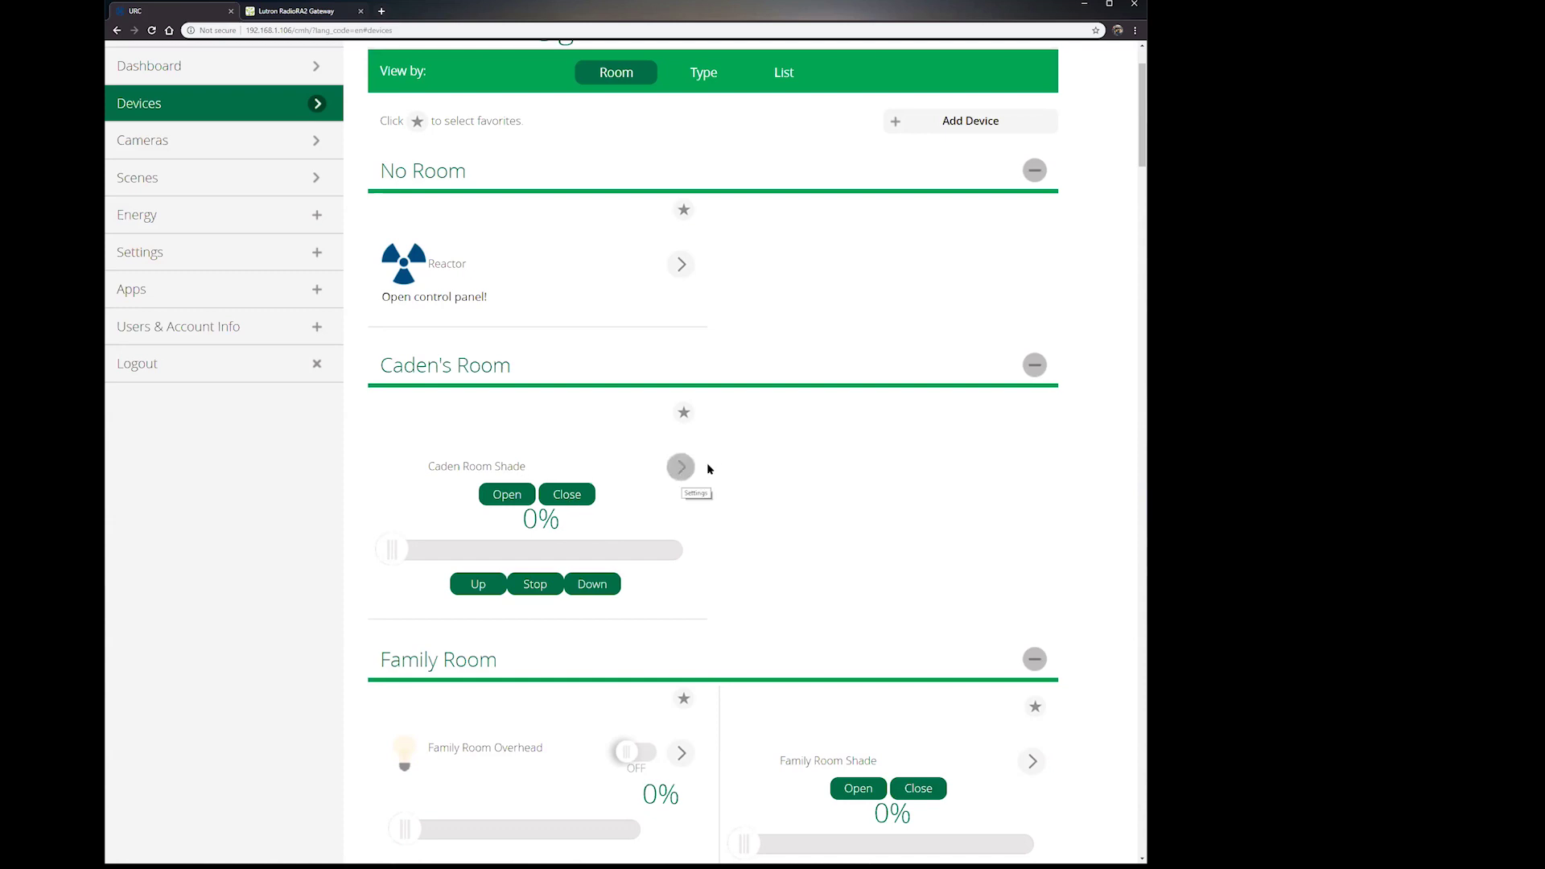
pyautogui.click(681, 467)
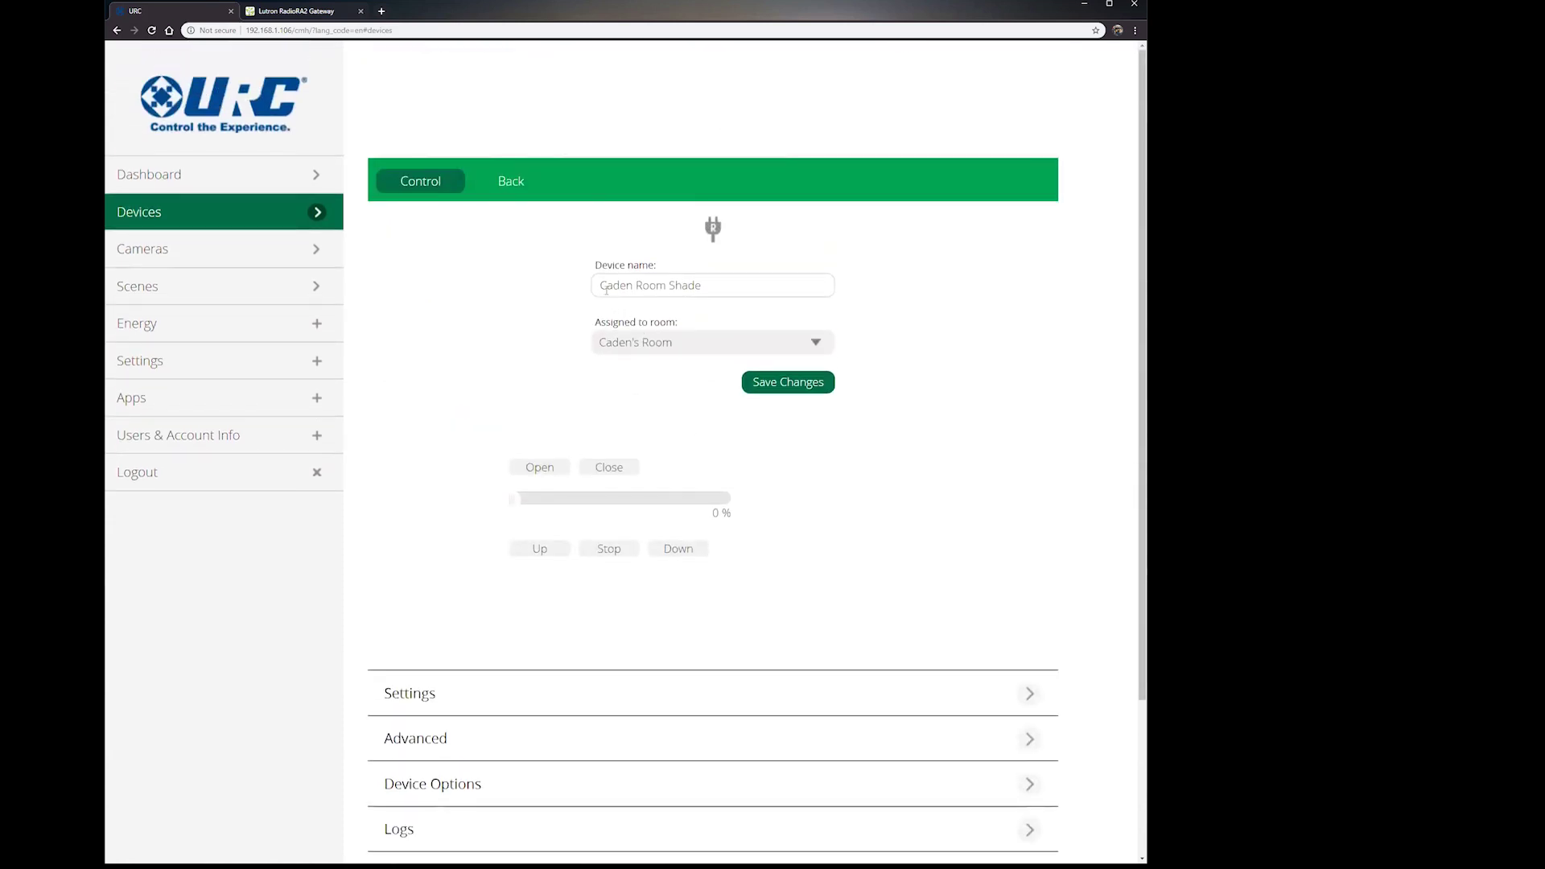
pyautogui.click(511, 182)
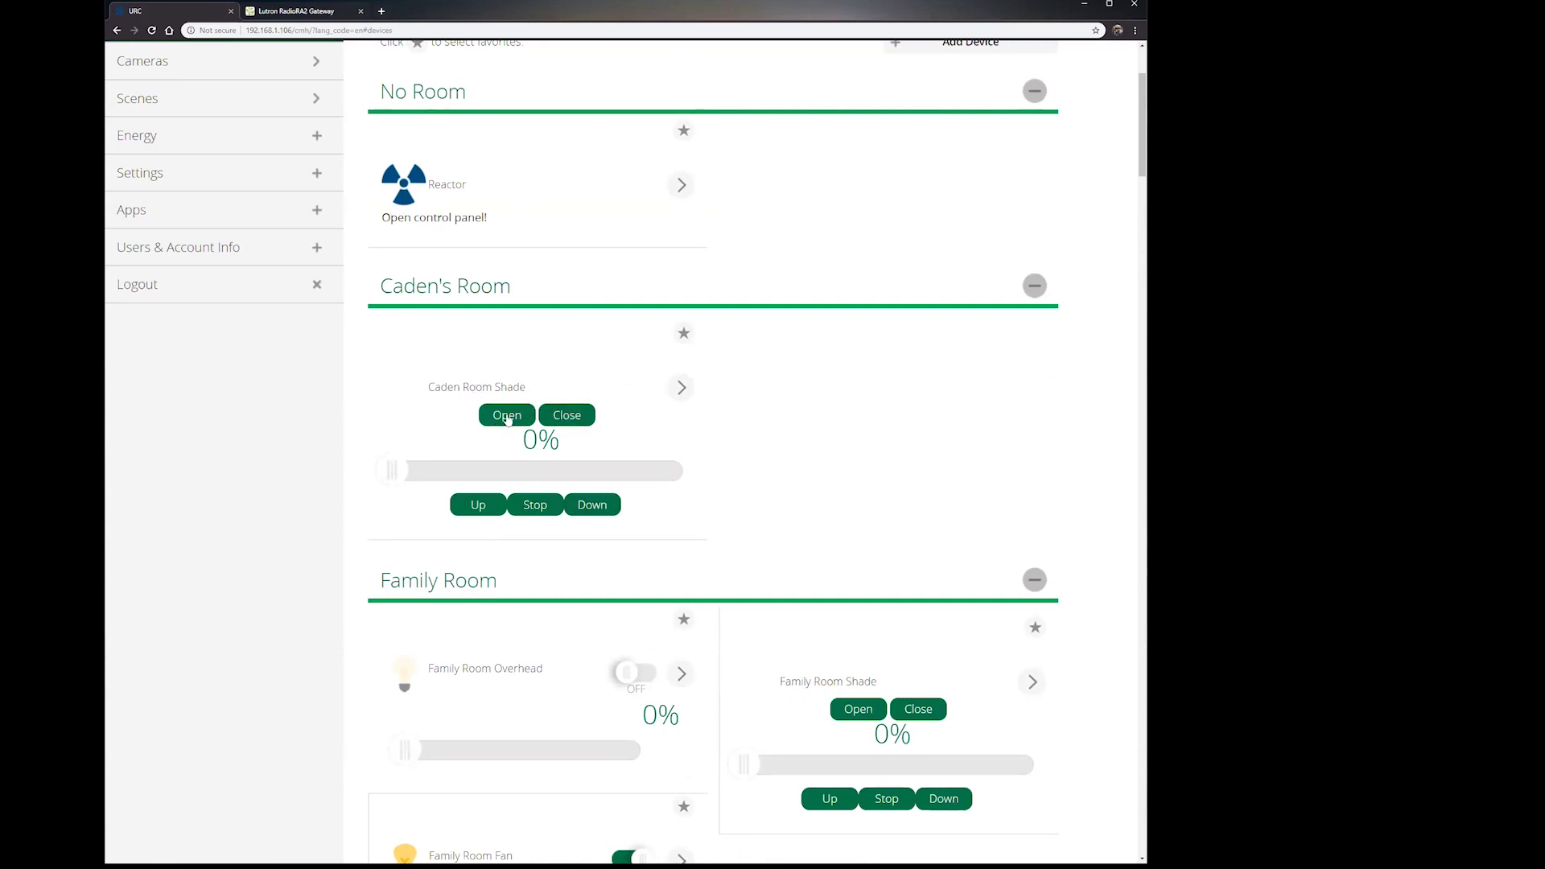
# - Fully open the Family Room Shade from Vera's Devices page
pyautogui.scroll(-7, 816, 465)
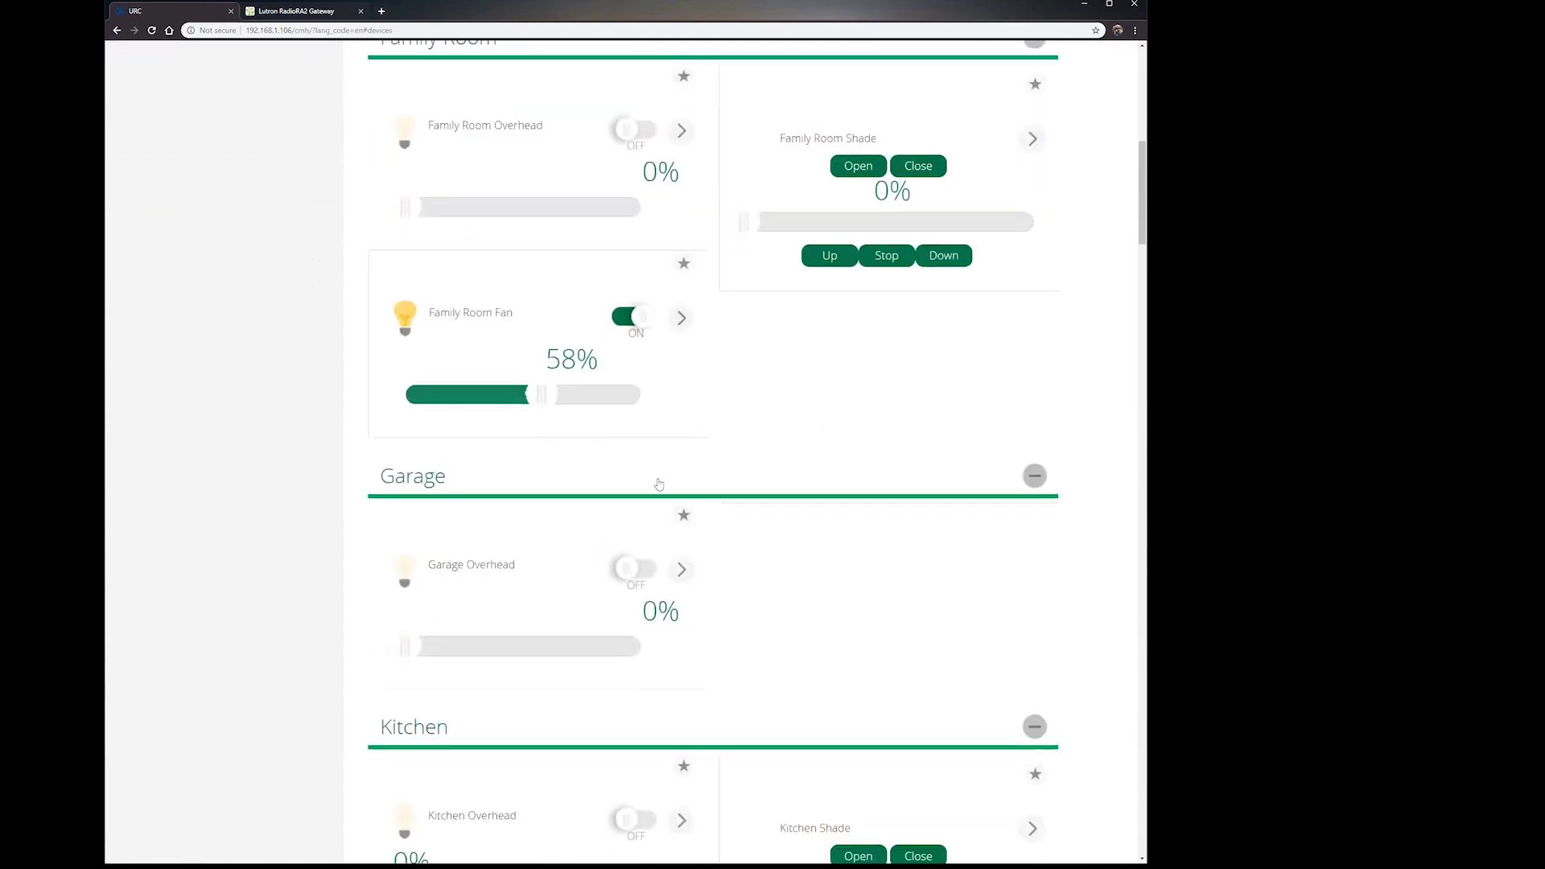
pyautogui.scroll(3, 854, 548)
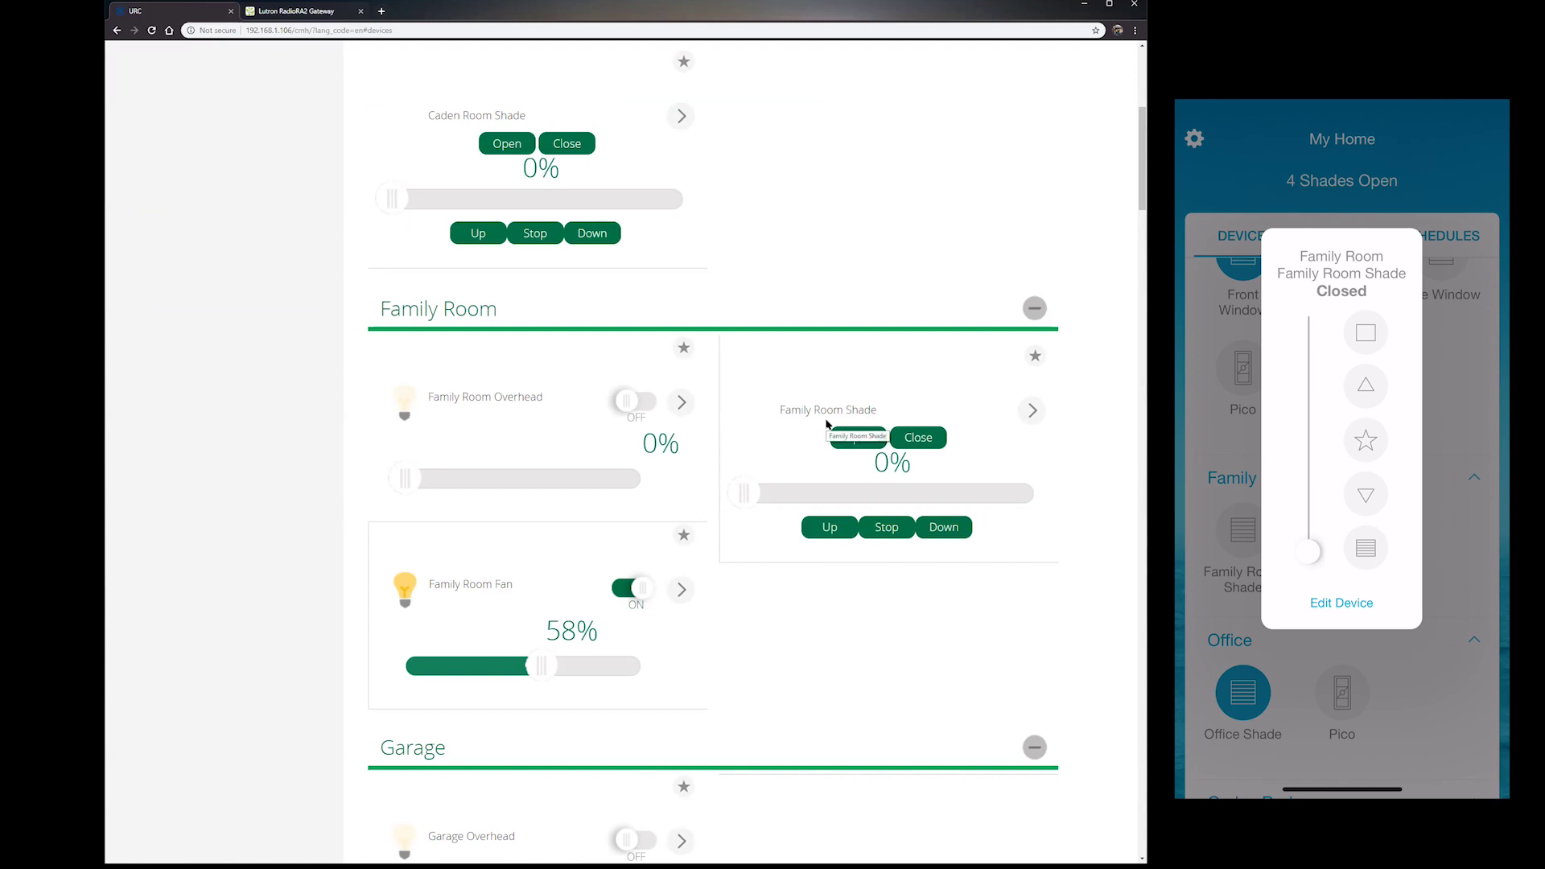
pyautogui.click(832, 430)
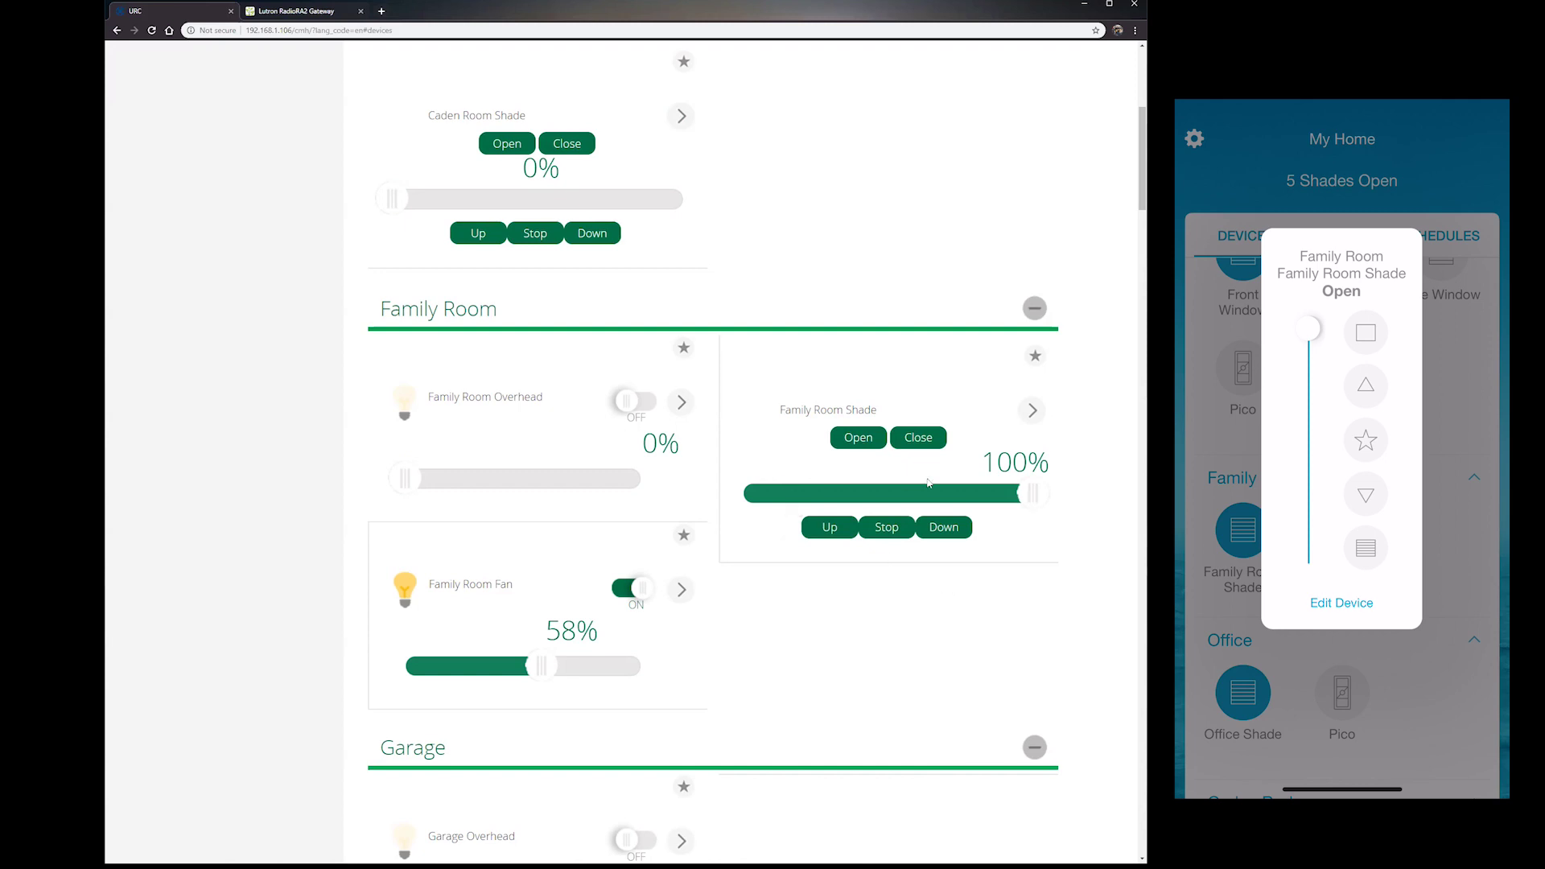
pyautogui.moveTo(1037, 494)
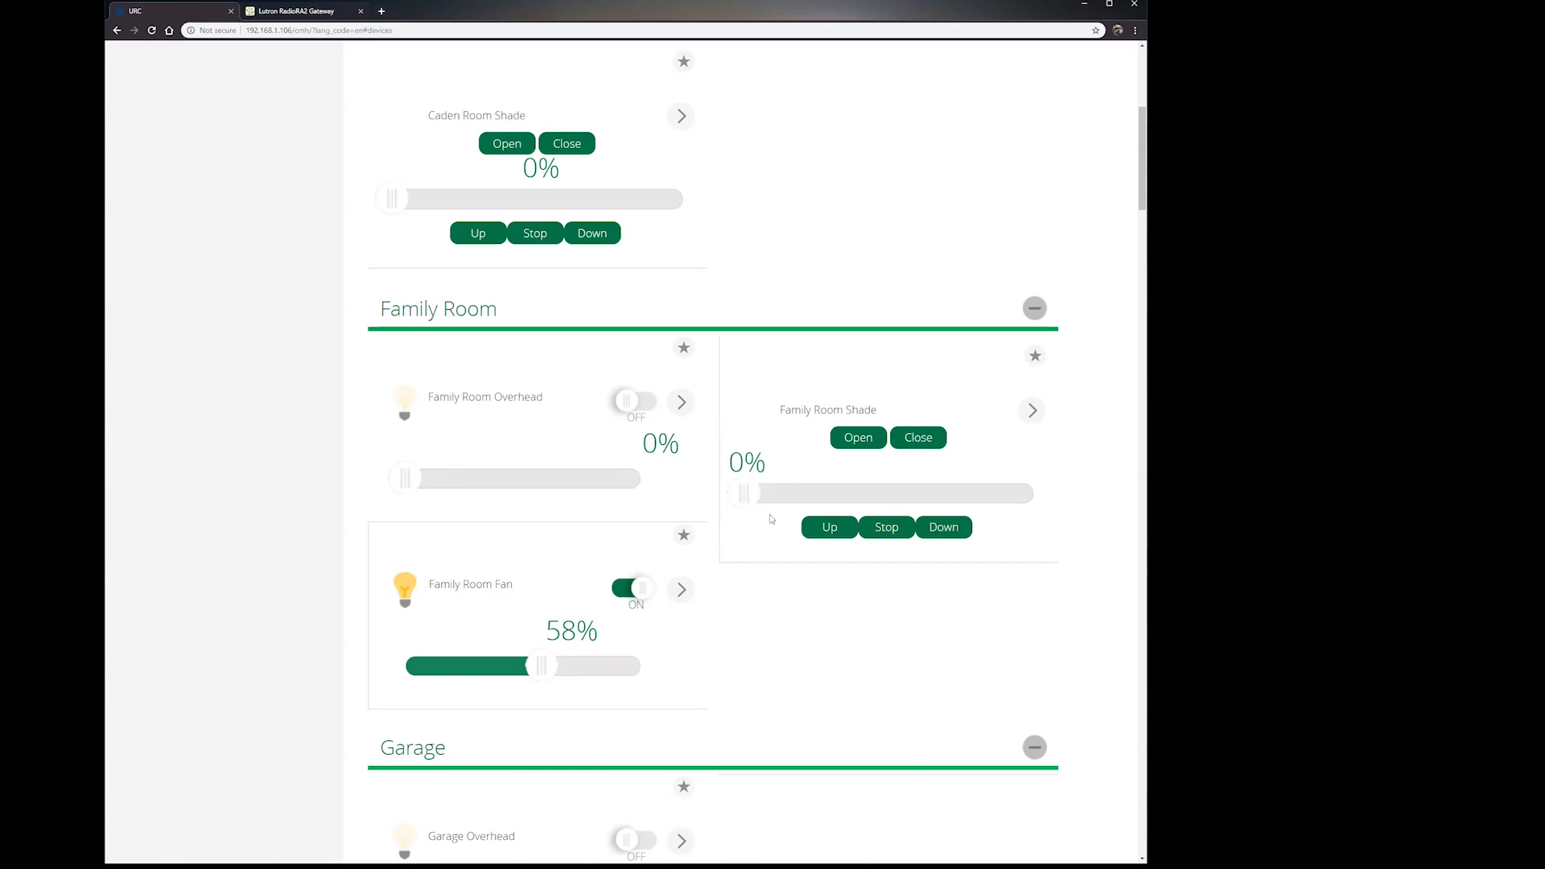
pyautogui.moveTo(742, 487); pyautogui.dragTo(838, 372)
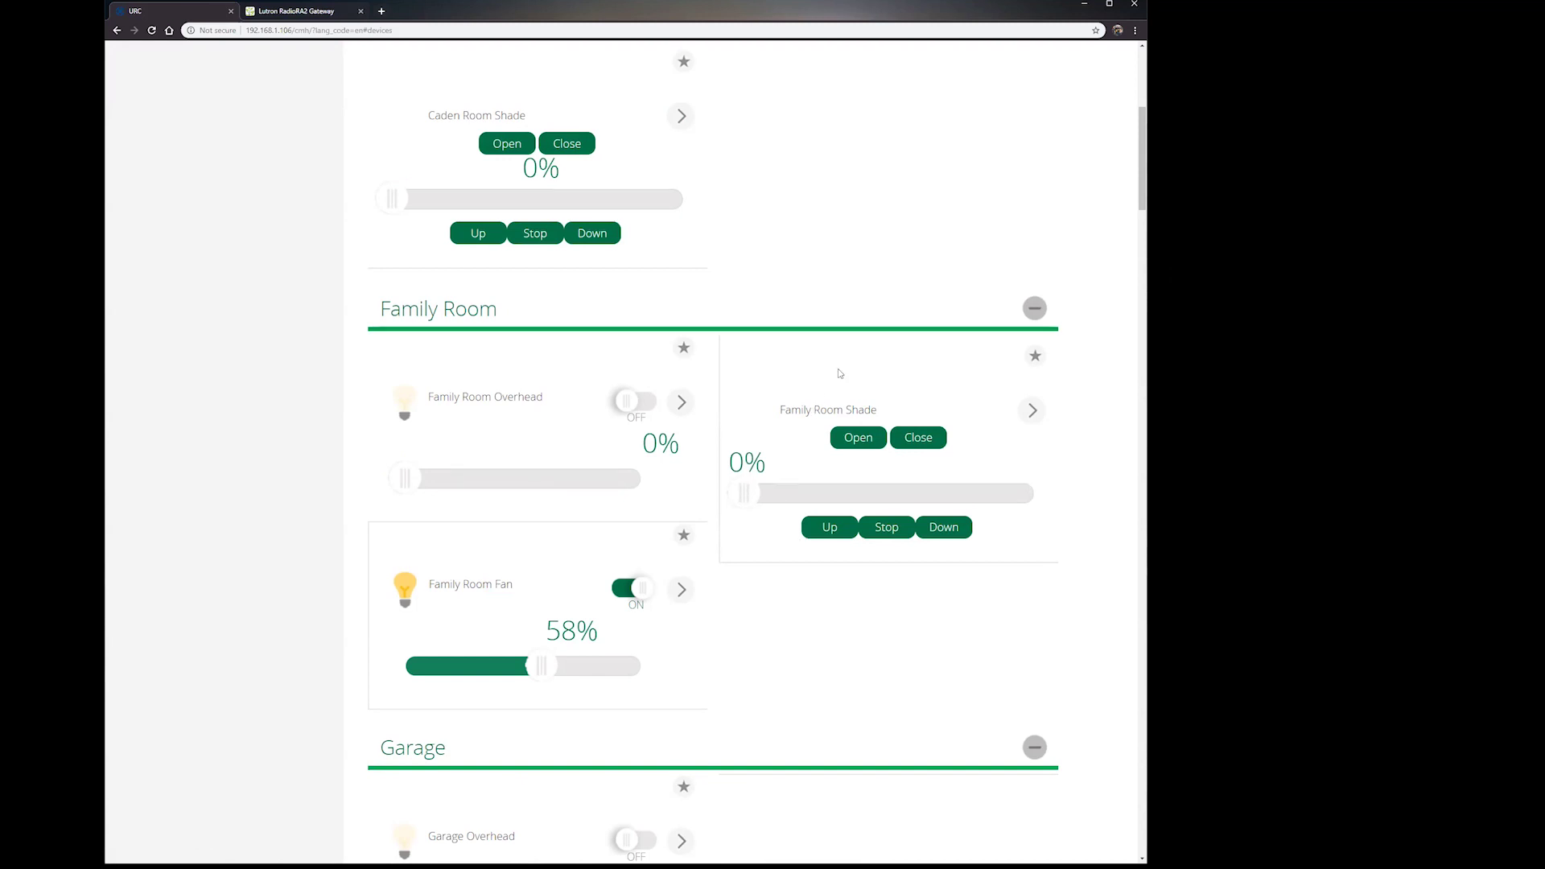